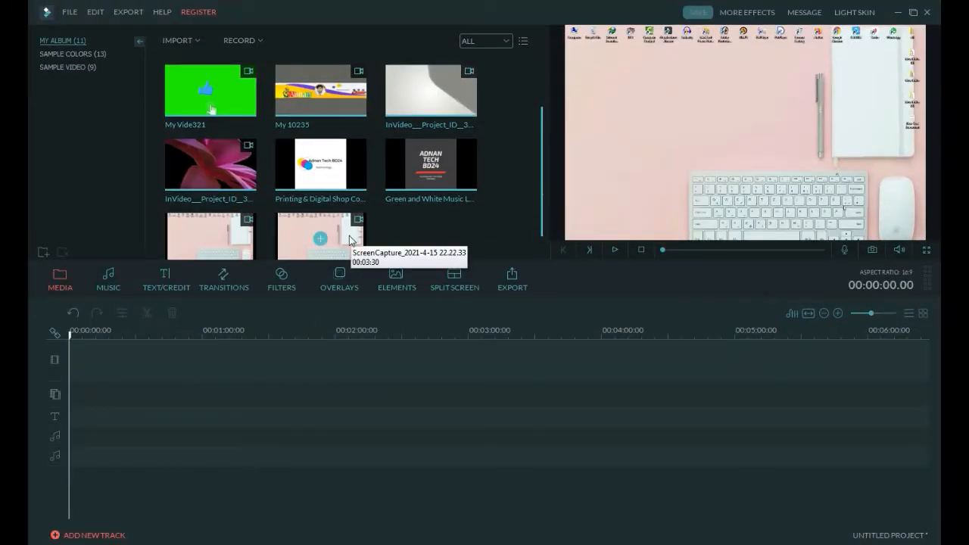
# Replace the screen captures in the media album with the Video Background Islami + Music#84 file from folder k, placed at the video track's start
pyautogui.rightClick(350, 236)
pyautogui.click(380, 334)
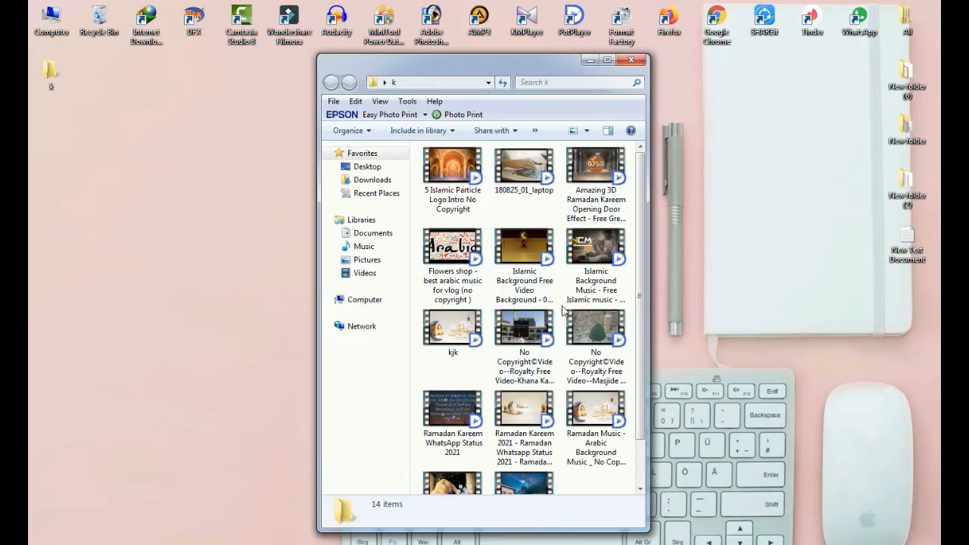
pyautogui.moveTo(638, 209); pyautogui.dragTo(639, 257)
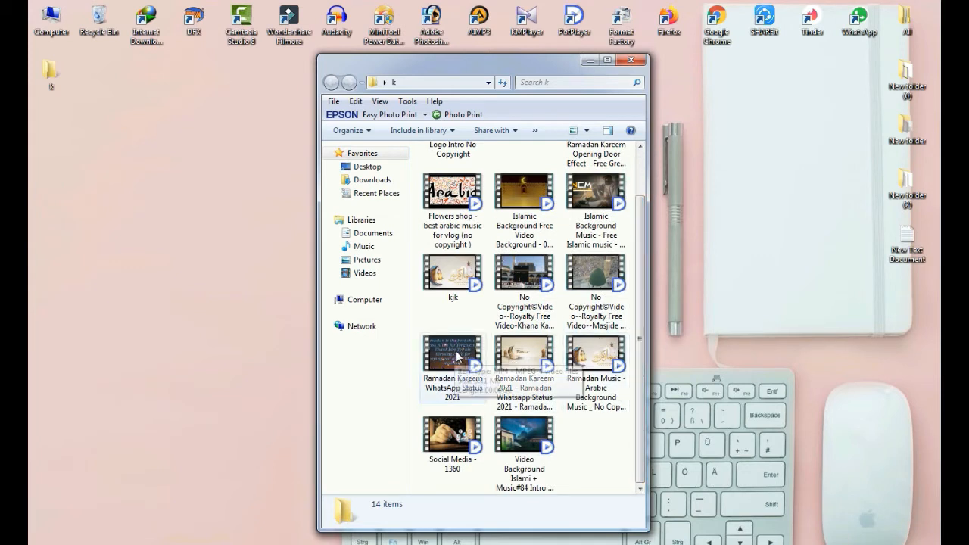
pyautogui.click(494, 466)
pyautogui.moveTo(493, 466); pyautogui.dragTo(228, 361)
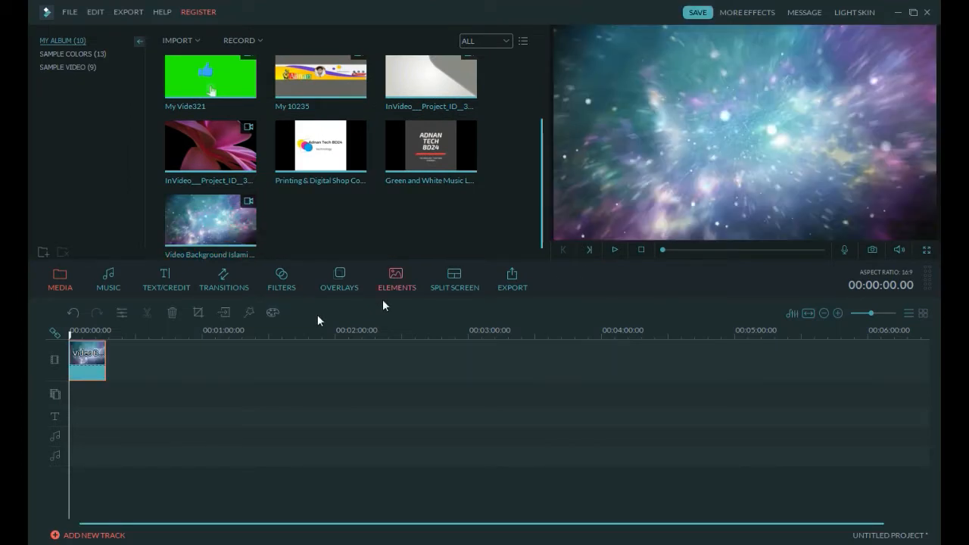
# Play the Video Background clip up to 00:00:12.08, split it there and delete the part after the cut
pyautogui.click(615, 250)
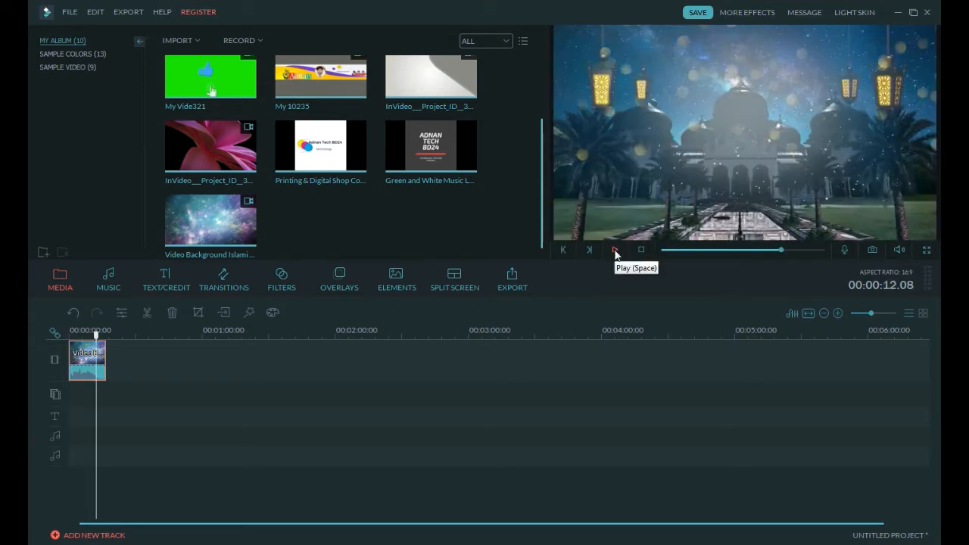
pyautogui.click(145, 311)
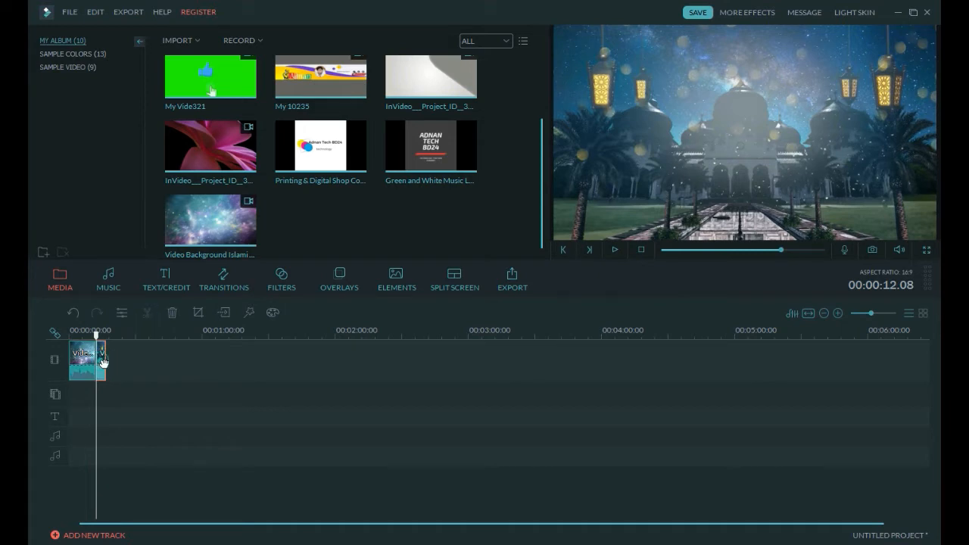
pyautogui.rightClick(103, 362)
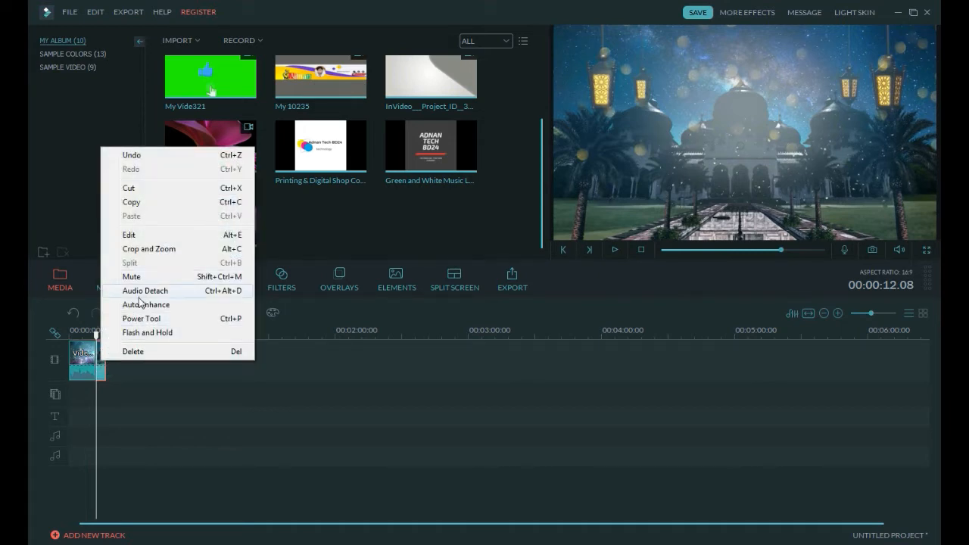
pyautogui.click(137, 352)
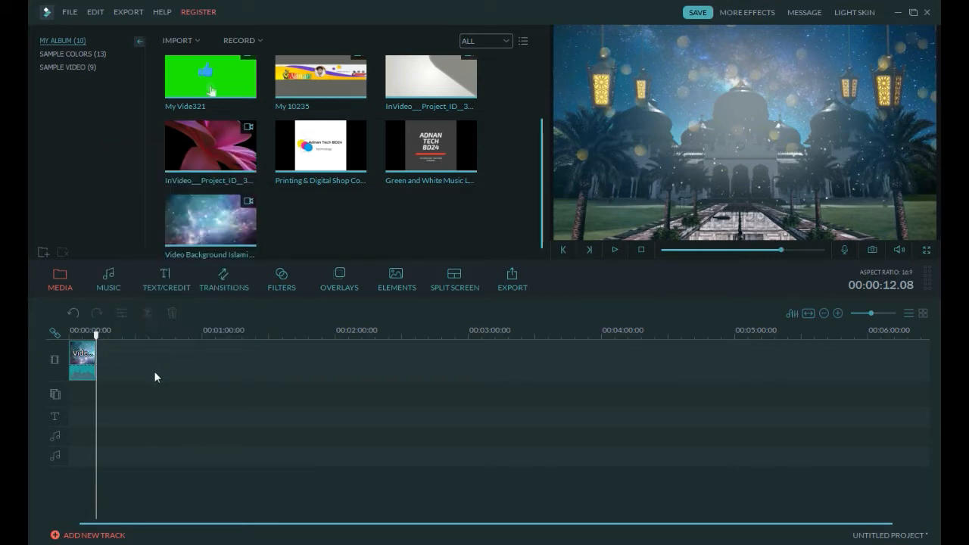
# Import the 5 Islamic Particle Logo Intro No Copyright video from folder k and place it right after the first clip
pyautogui.moveTo(178, 503)
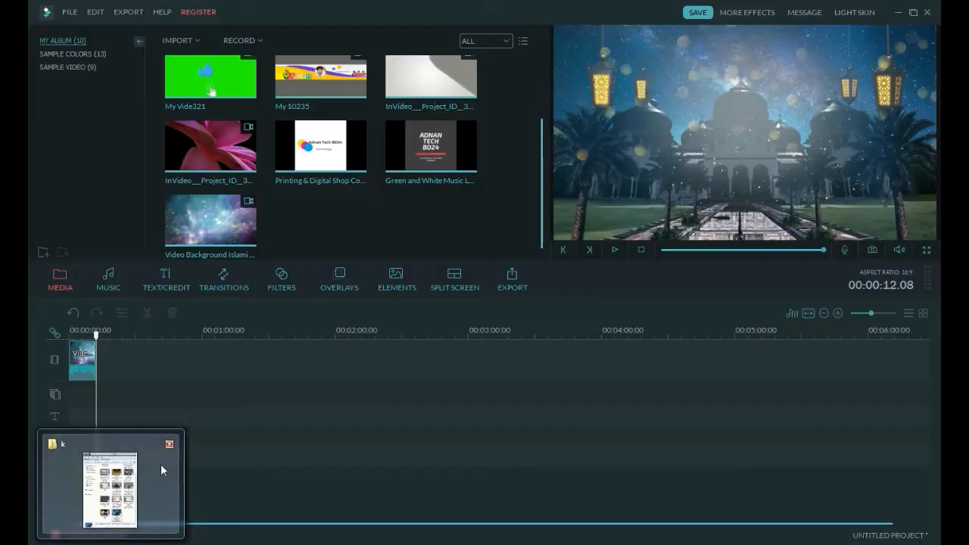
pyautogui.click(161, 464)
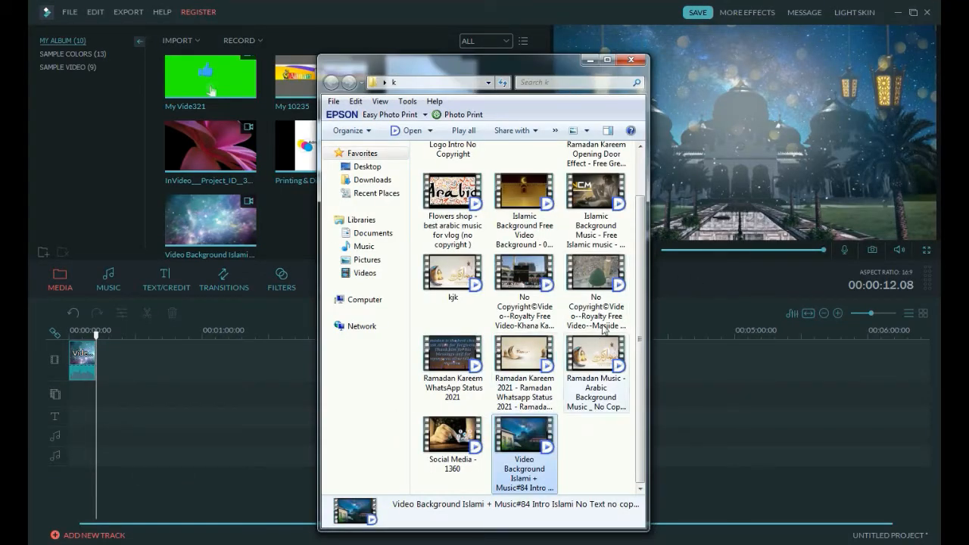
pyautogui.scroll(2, 648, 247)
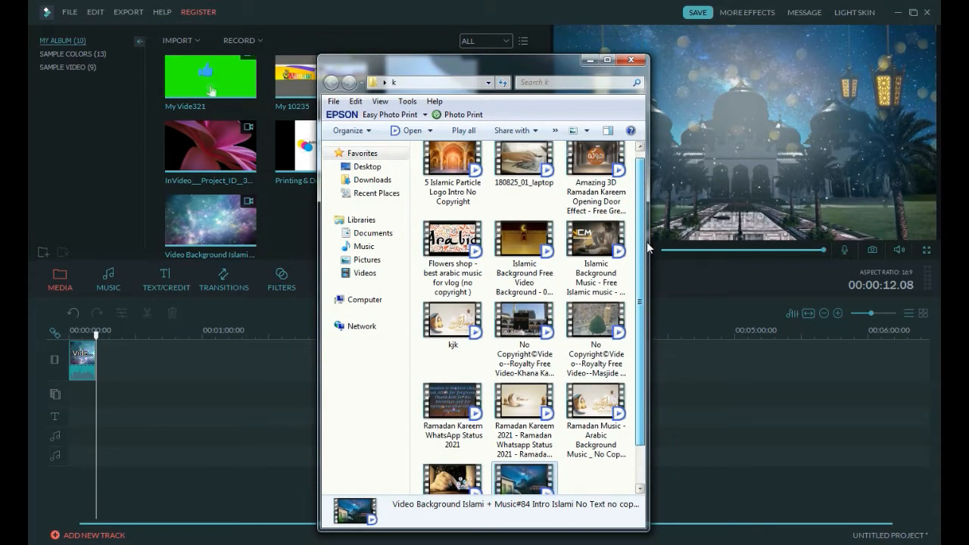
pyautogui.moveTo(642, 246); pyautogui.dragTo(645, 215)
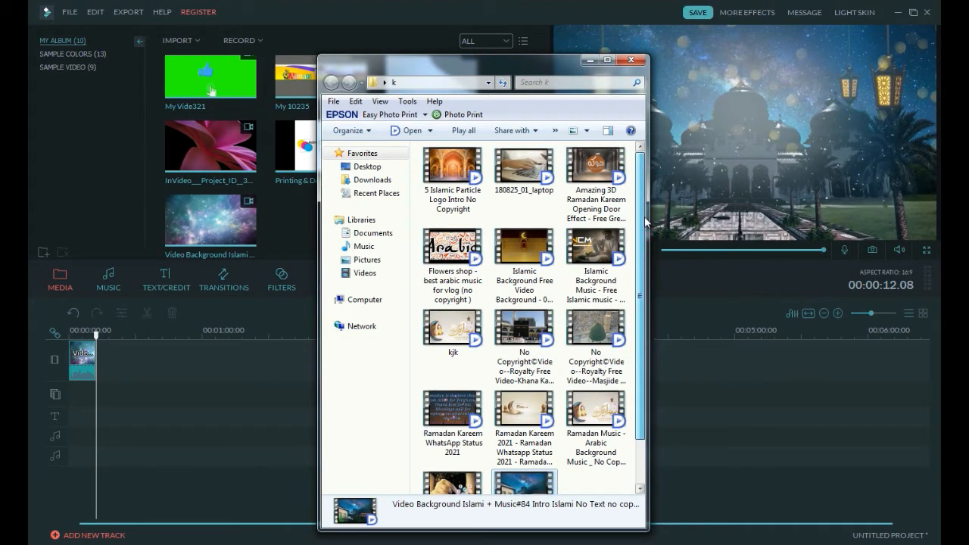
pyautogui.scroll(-2, 645, 220)
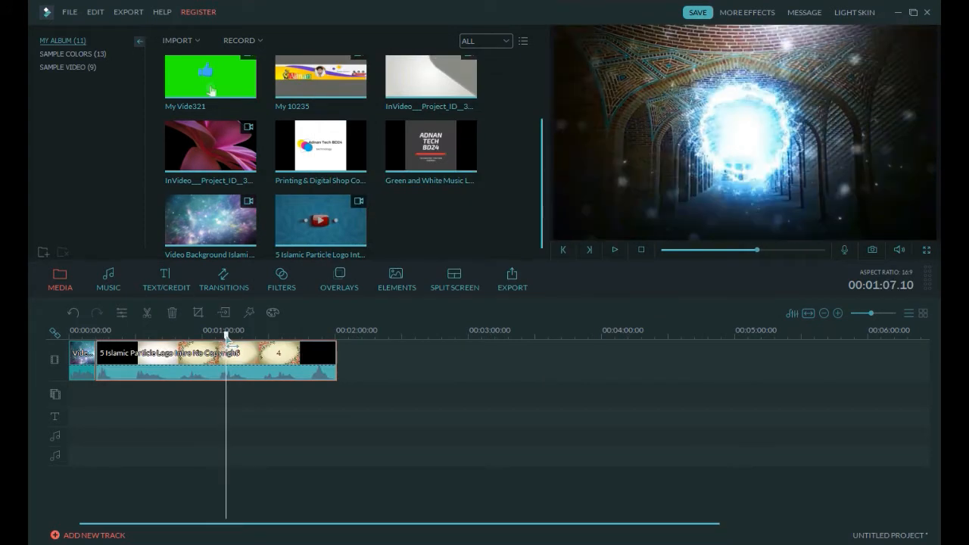
# Split the 5 Islamic Particle Logo Intro clip at 00:01:08.07 and delete the part before the cut
pyautogui.moveTo(226, 342); pyautogui.dragTo(224, 342)
pyautogui.click(224, 370)
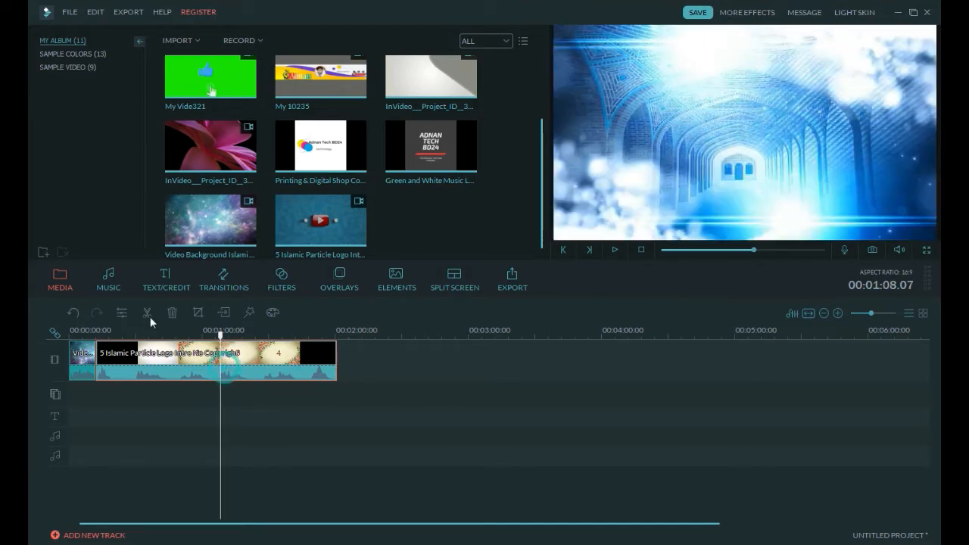
pyautogui.click(147, 313)
pyautogui.click(170, 369)
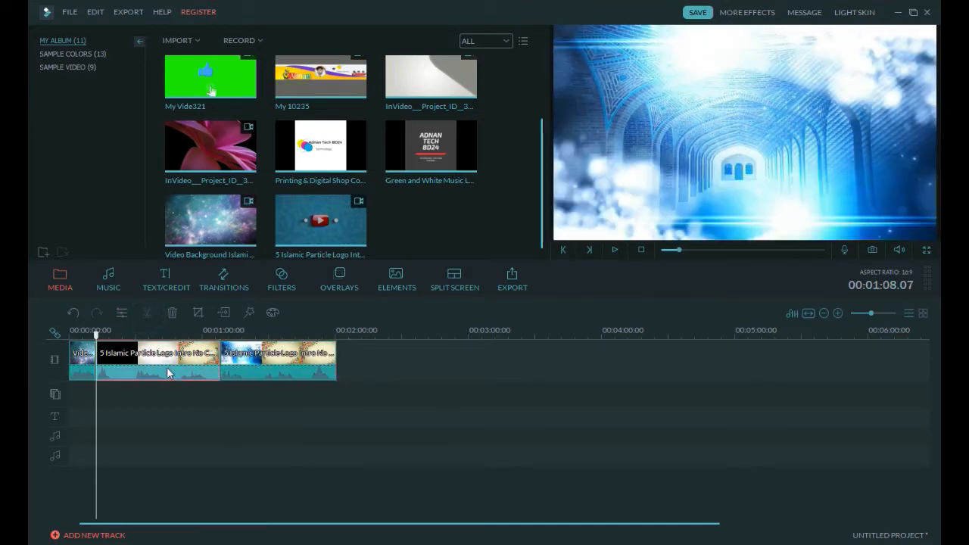
pyautogui.rightClick(169, 368)
pyautogui.click(177, 359)
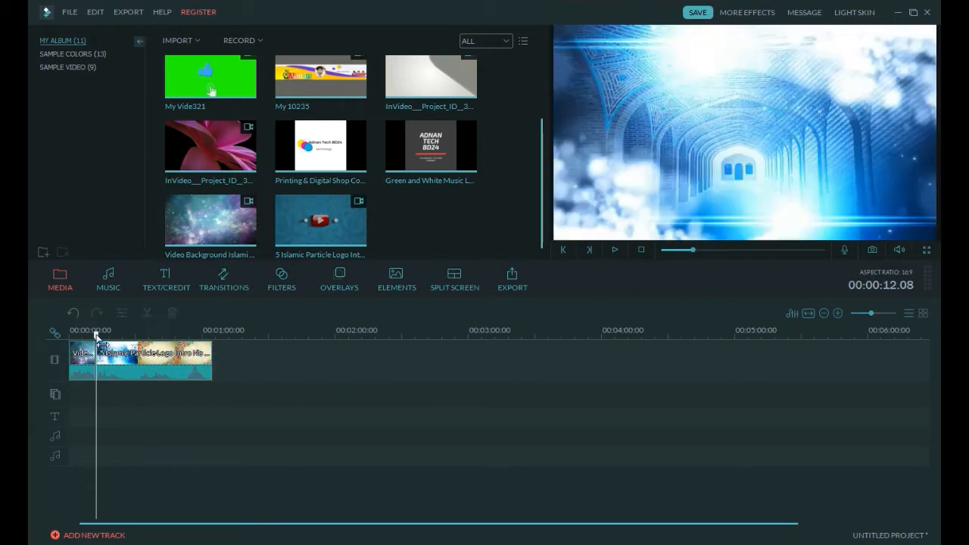
# Split the remaining Islamic Particle Logo Intro clip at 00:00:25.10 and delete the part after the cut
pyautogui.moveTo(96, 337); pyautogui.dragTo(126, 342)
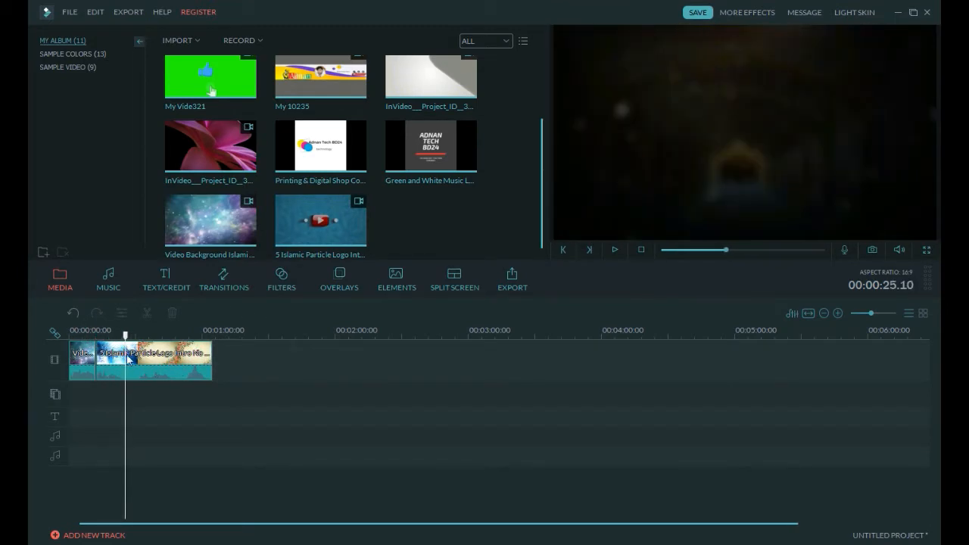
pyautogui.click(127, 359)
pyautogui.click(149, 322)
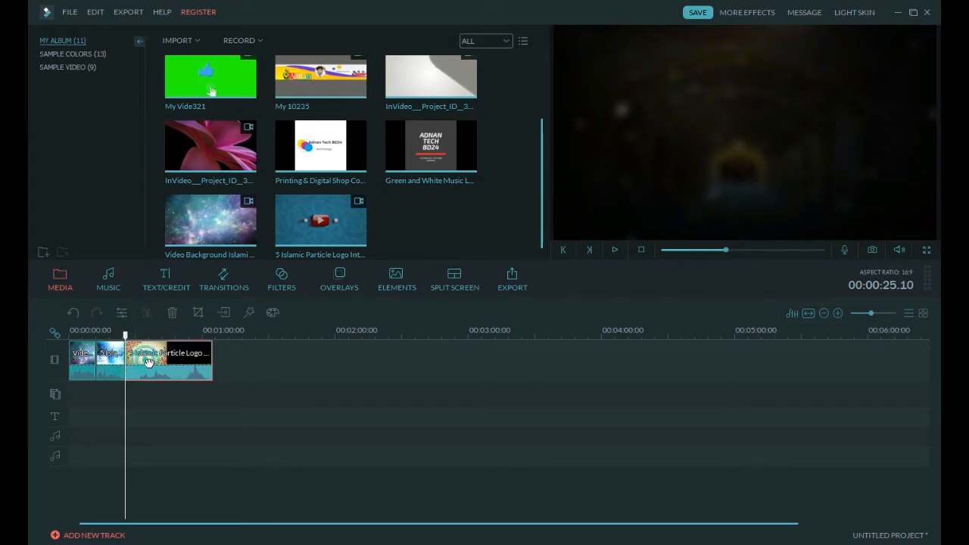
pyautogui.rightClick(160, 359)
pyautogui.click(162, 352)
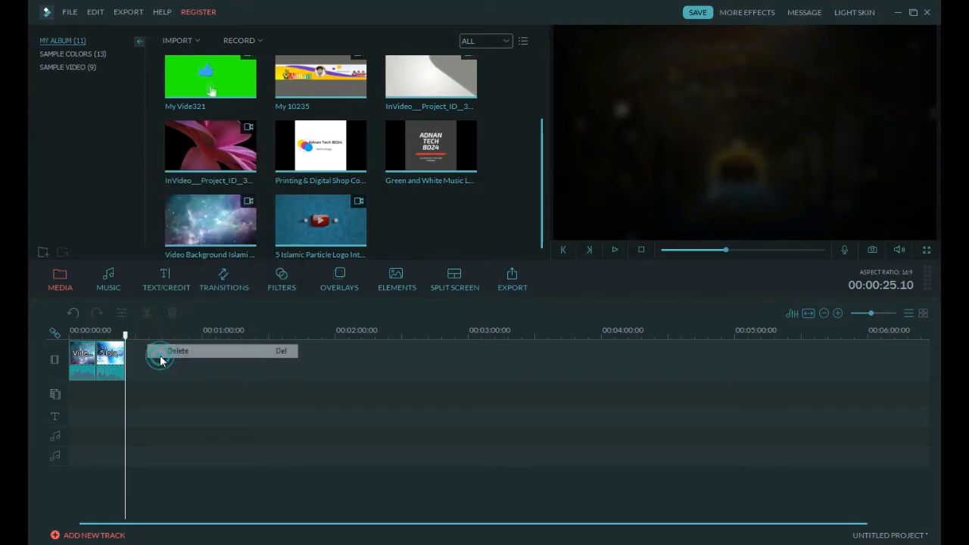
# Detach the audio from the Islamic Particle Logo Intro clip and delete the detached audio
pyautogui.moveTo(125, 338); pyautogui.dragTo(107, 337)
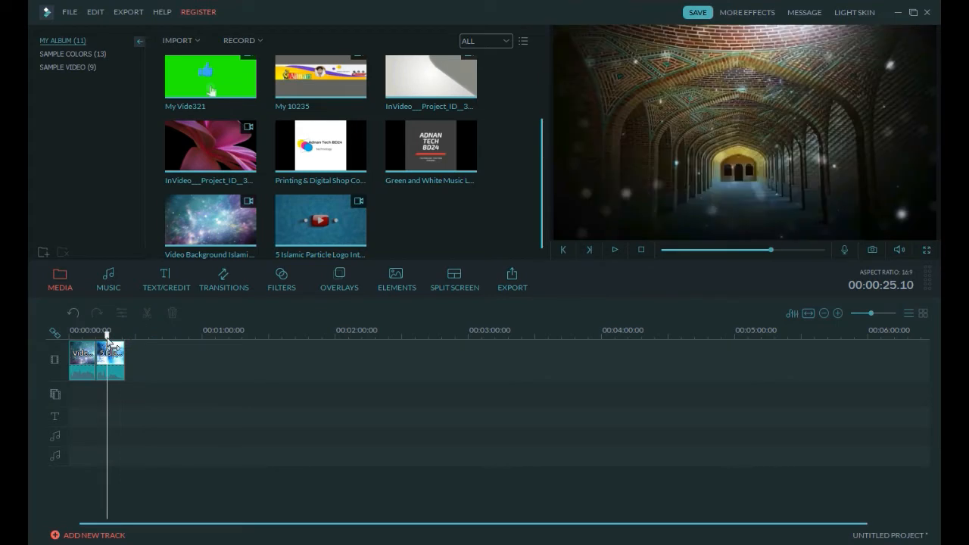
pyautogui.rightClick(115, 365)
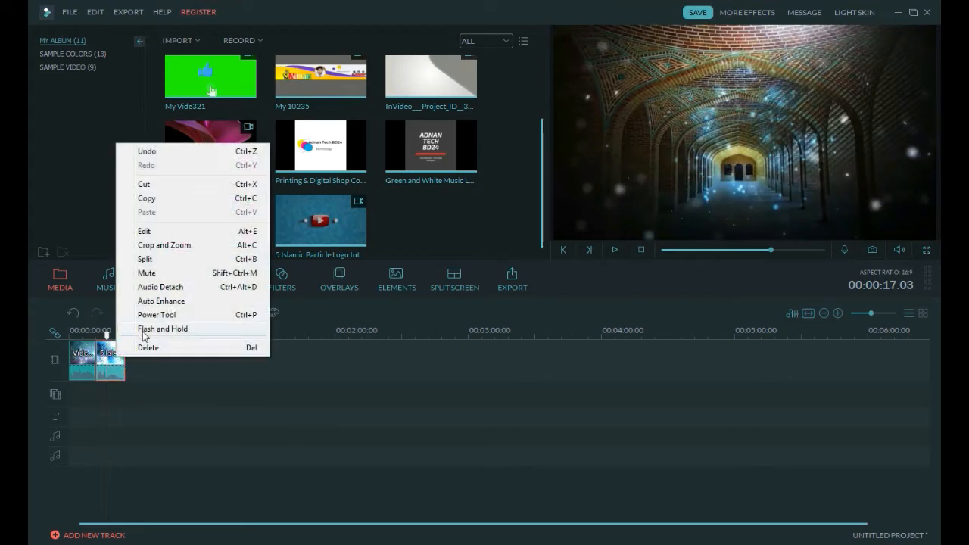
pyautogui.click(161, 289)
pyautogui.click(112, 438)
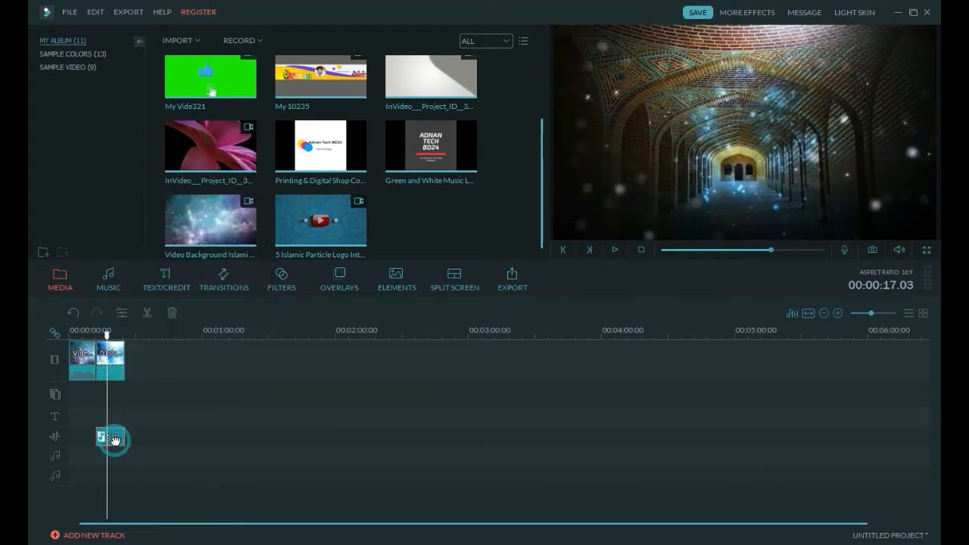
pyautogui.moveTo(112, 439); pyautogui.dragTo(190, 438)
pyautogui.rightClick(192, 437)
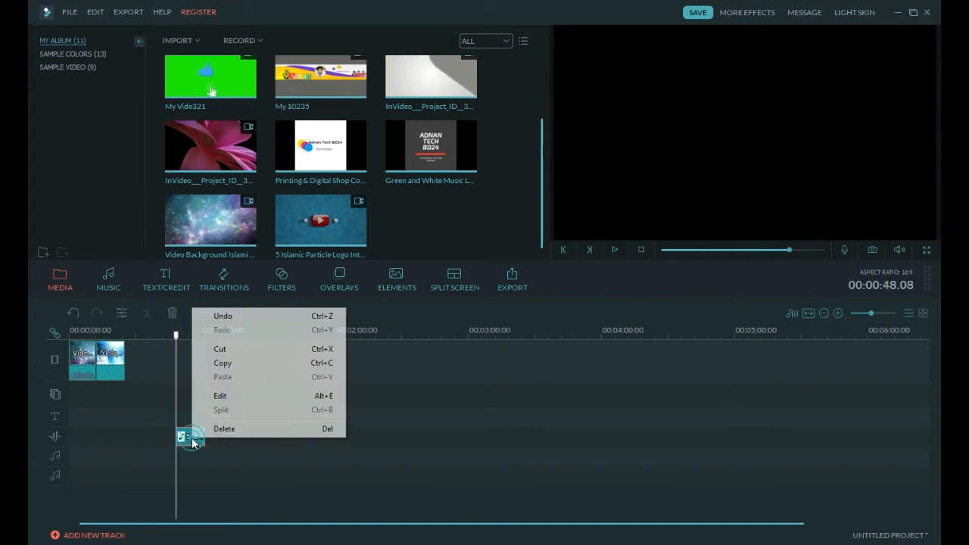
pyautogui.click(211, 429)
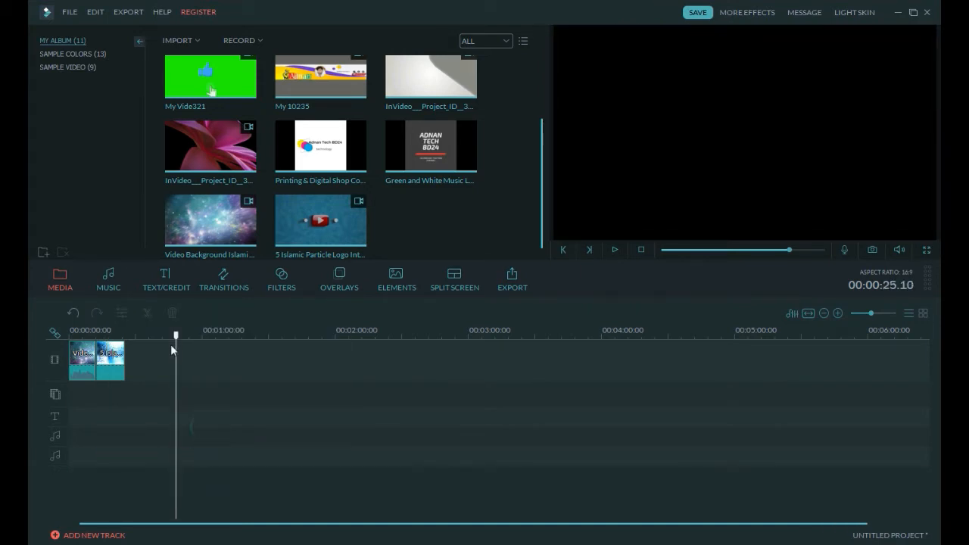
# Import the Khana Kaba Background Video from folder k and place it after the Islamic Particle Logo Intro clip
pyautogui.moveTo(129, 345); pyautogui.dragTo(107, 349)
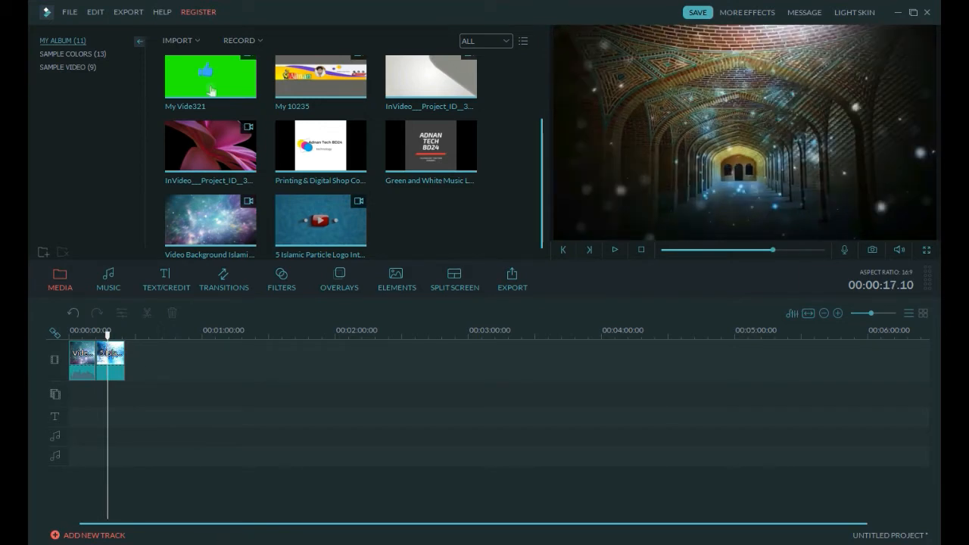
pyautogui.hotkey('alt', 'Tab')
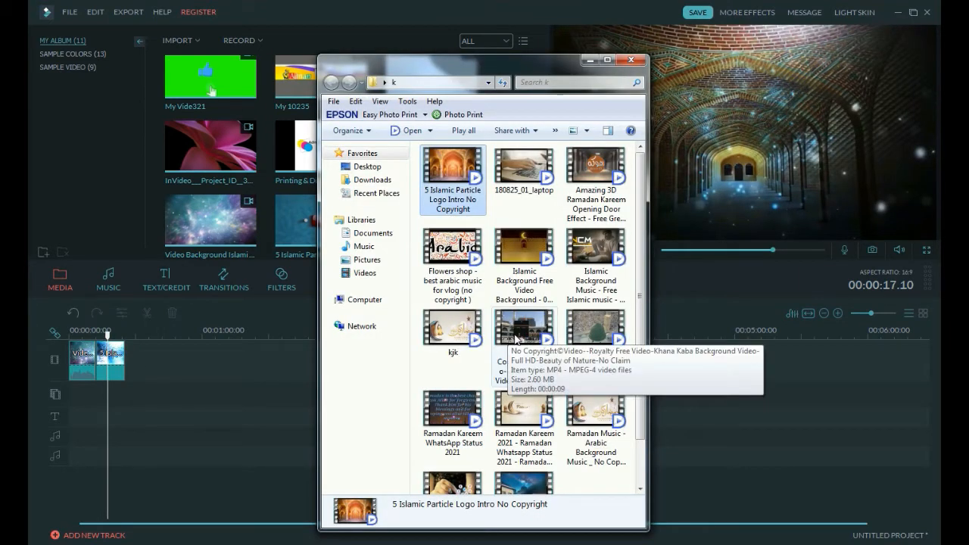
pyautogui.moveTo(520, 337); pyautogui.dragTo(268, 252)
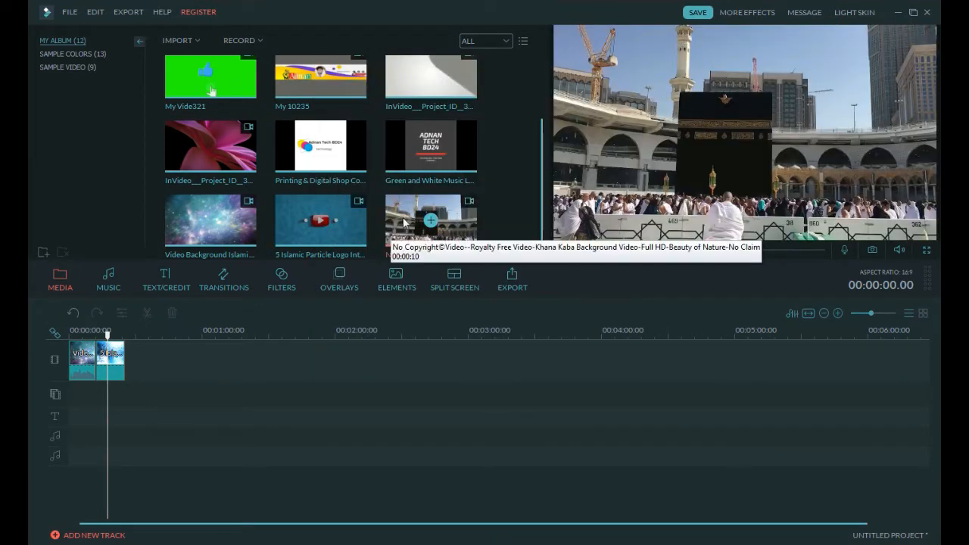
pyautogui.moveTo(405, 221); pyautogui.dragTo(126, 342)
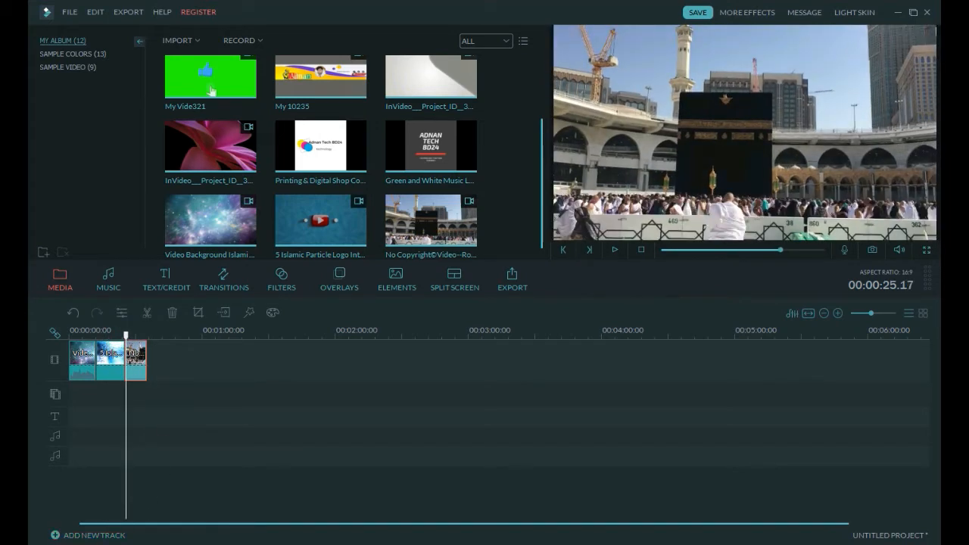
# Import the Masjide Nabvi (PBUH) background video from folder k and place it after the Khana Kaba clip
pyautogui.hotkey('alt', 'Tab')
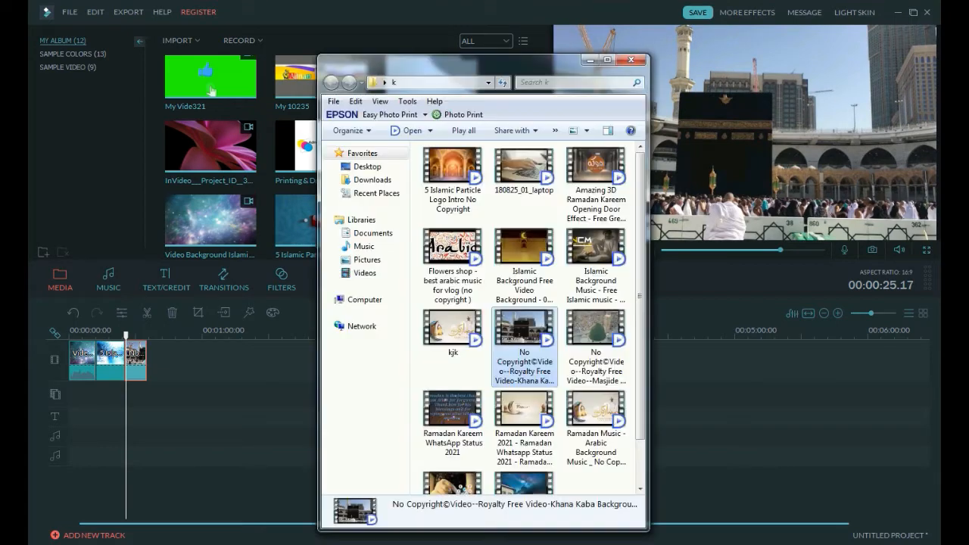
pyautogui.click(594, 335)
pyautogui.moveTo(469, 60); pyautogui.dragTo(735, 54)
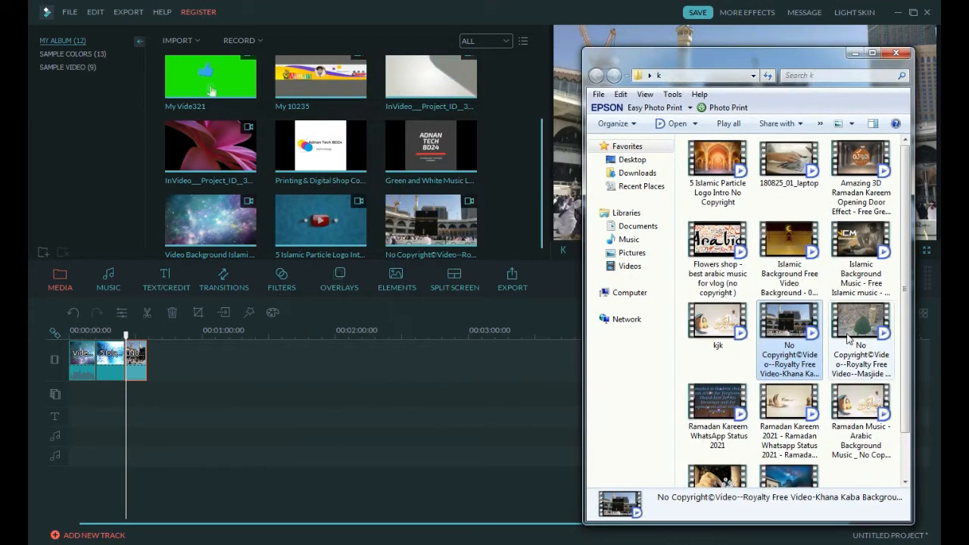
pyautogui.moveTo(808, 339); pyautogui.dragTo(507, 227)
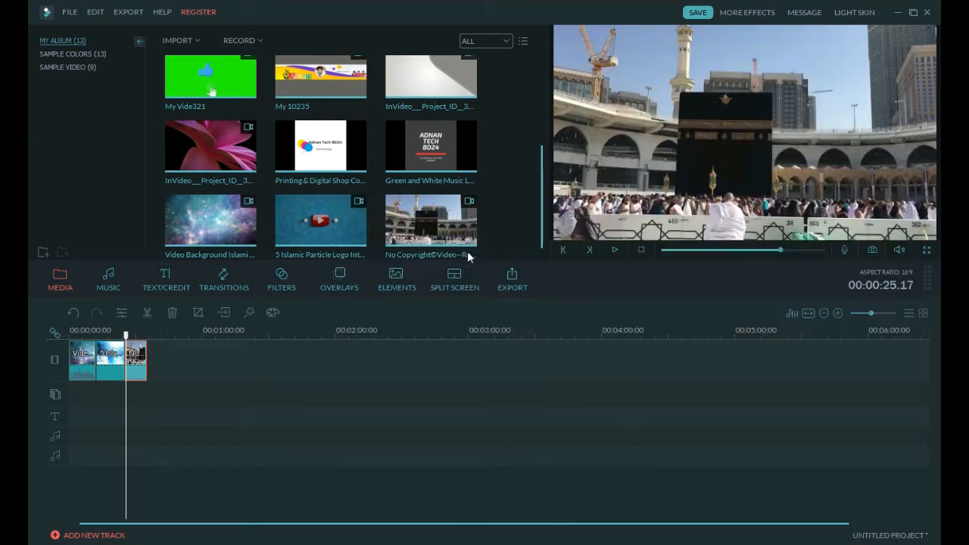
pyautogui.moveTo(210, 220); pyautogui.dragTo(187, 363)
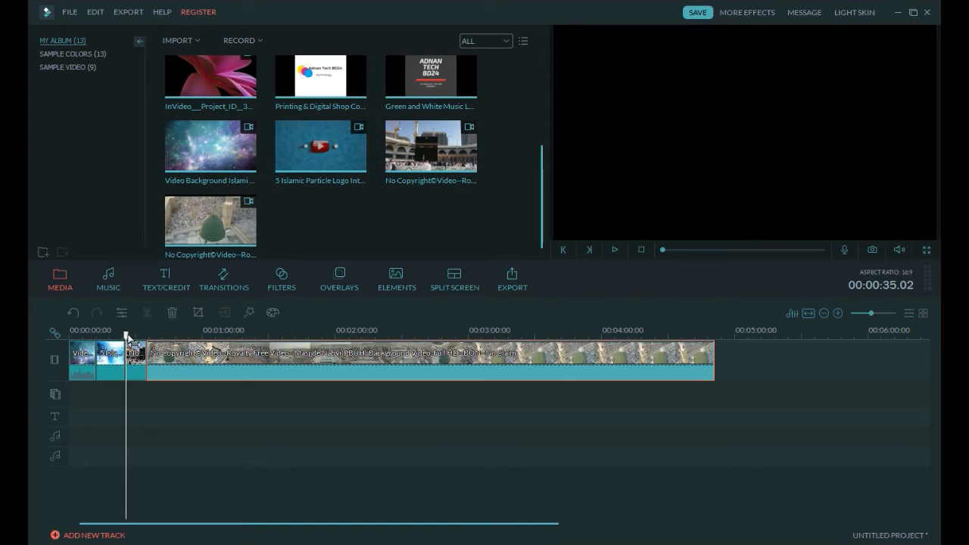
# Split the Masjide Nabvi clip at 00:00:49.17 and delete the part after the cut
pyautogui.moveTo(147, 334); pyautogui.dragTo(180, 344)
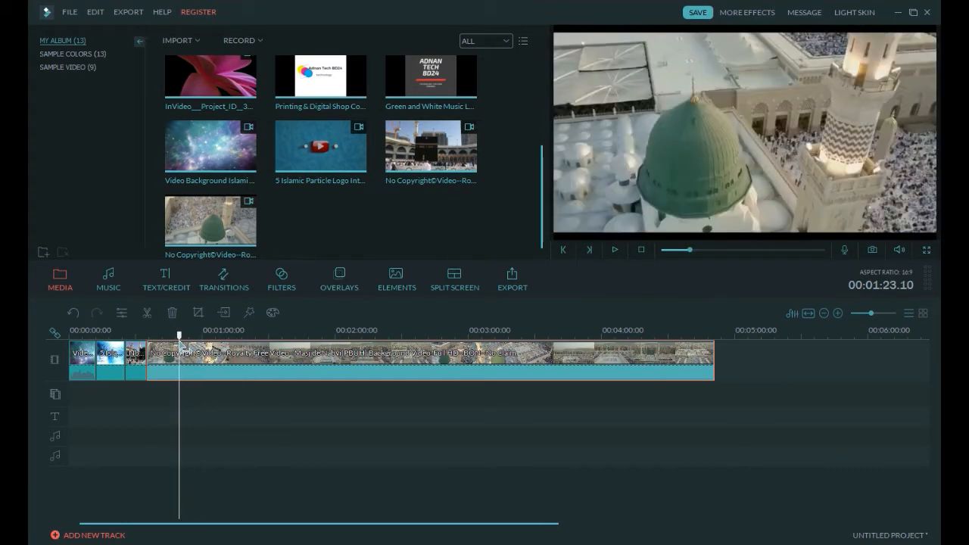
pyautogui.click(148, 317)
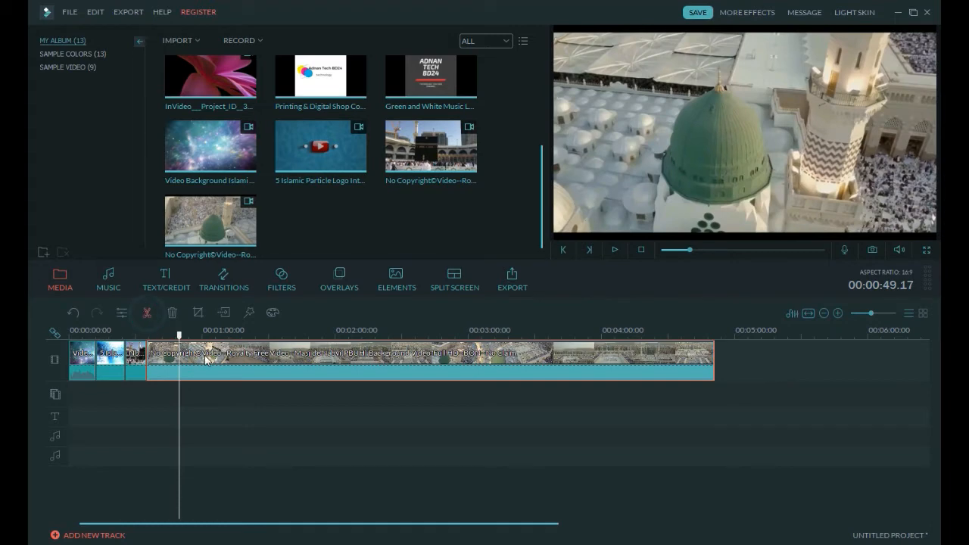
pyautogui.rightClick(205, 353)
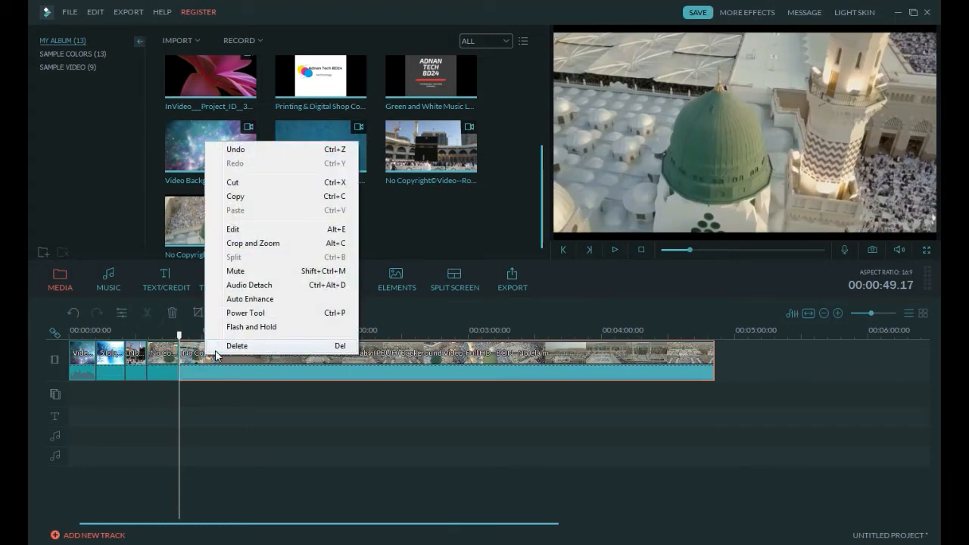
pyautogui.click(227, 346)
# Import "Flowers shop - best arabic music for vlog" from folder k, place it after the Masjide Nabvi clip and preview it
pyautogui.hotkey('alt', 'Tab')
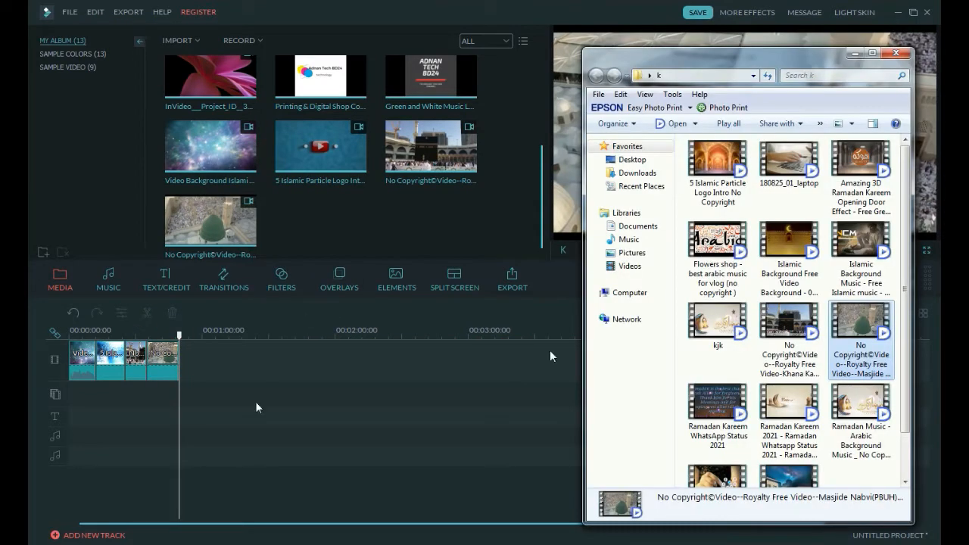
pyautogui.scroll(-1, 784, 330)
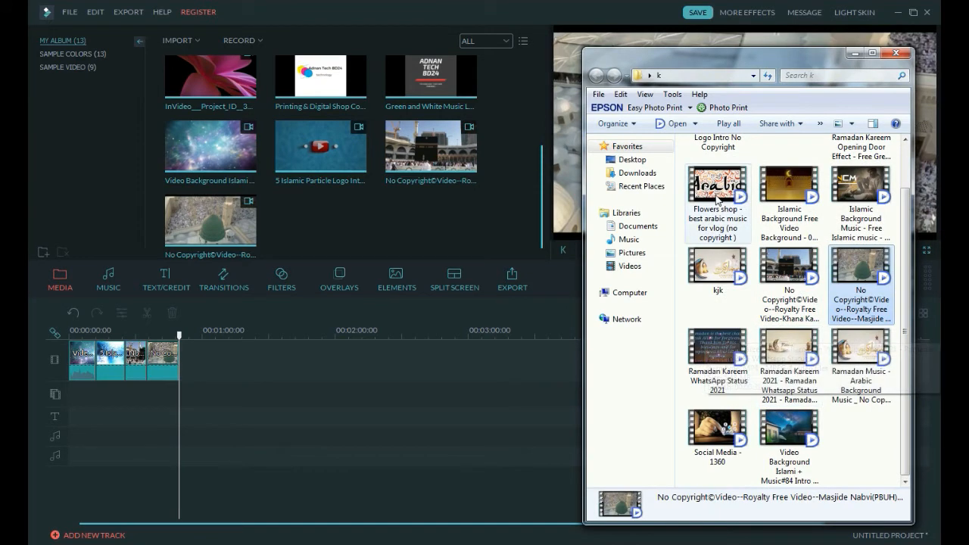
pyautogui.moveTo(719, 198); pyautogui.dragTo(381, 222)
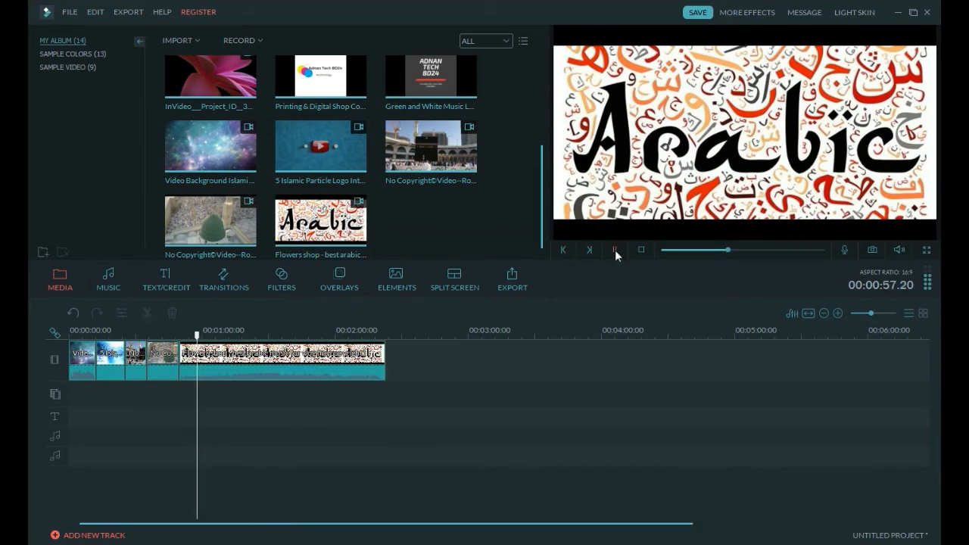
pyautogui.click(615, 249)
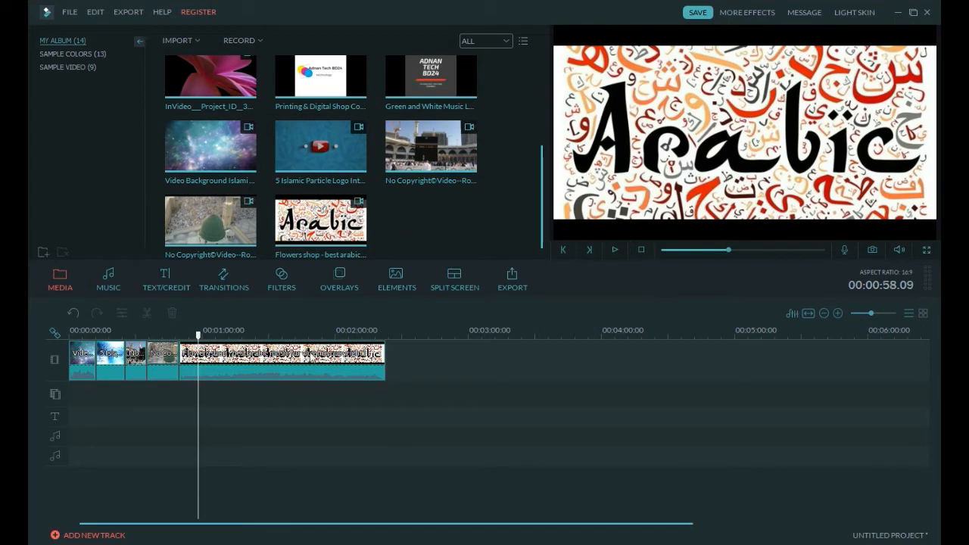
# Detach the audio from the Flowers shop clip and move it along its audio track to 00:03:28.13
pyautogui.rightClick(297, 356)
pyautogui.click(346, 287)
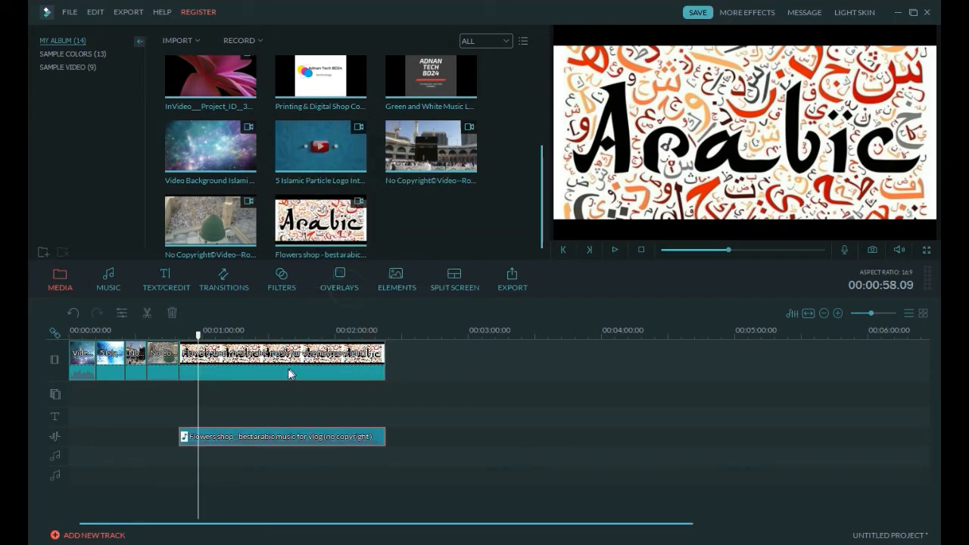
pyautogui.moveTo(261, 440); pyautogui.dragTo(694, 430)
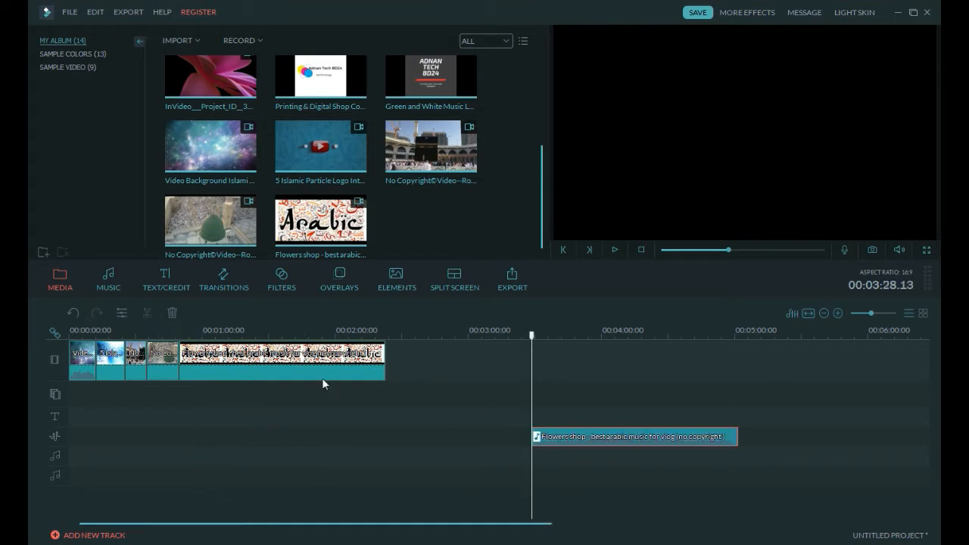
# Delete the Flowers shop video clip and reposition its detached audio at 00:03:24.00, well past the video clips
pyautogui.click(283, 358)
pyautogui.rightClick(280, 358)
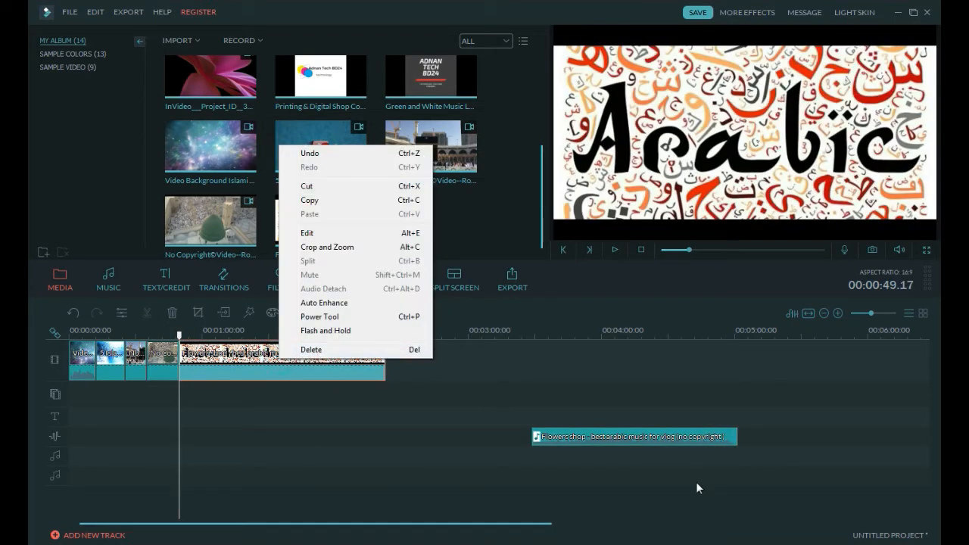
pyautogui.click(311, 349)
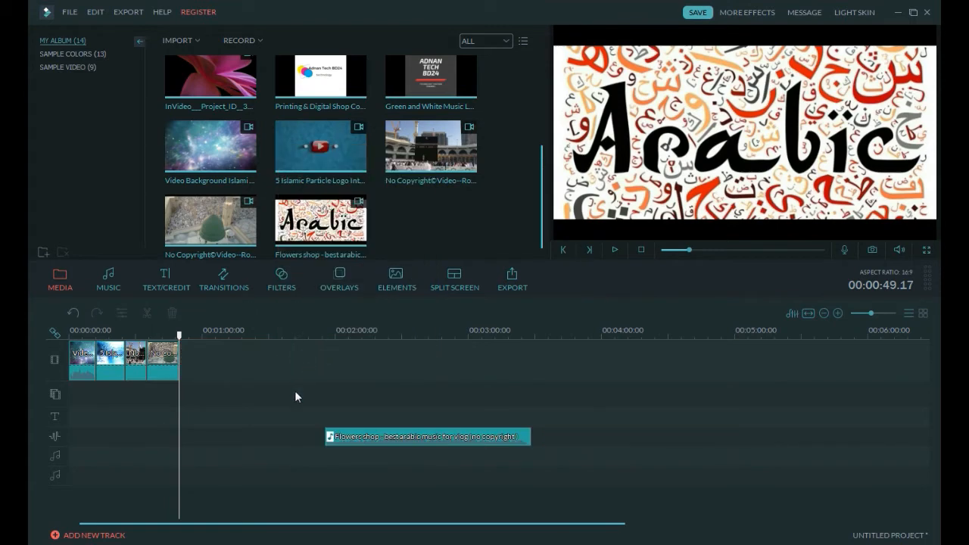
pyautogui.moveTo(340, 442); pyautogui.dragTo(132, 436)
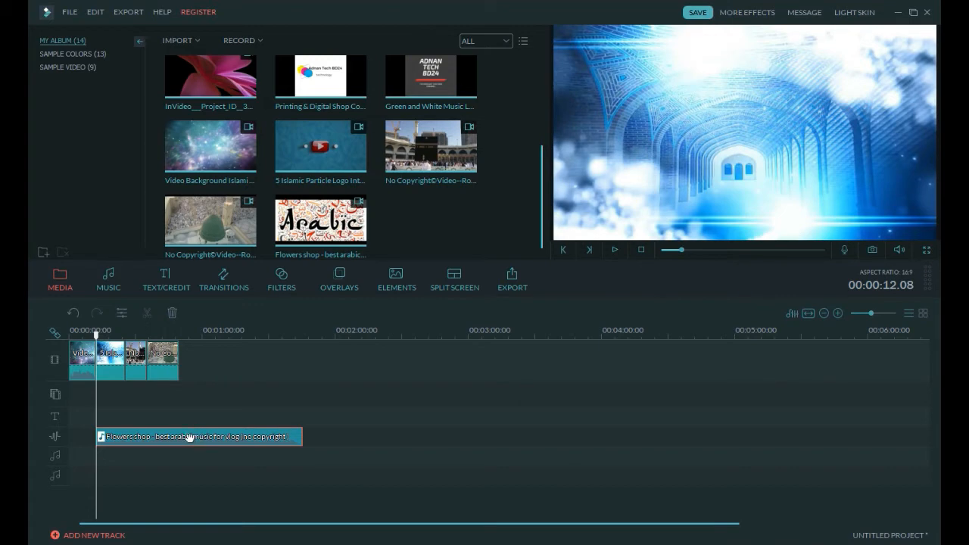
pyautogui.moveTo(189, 441); pyautogui.dragTo(709, 443)
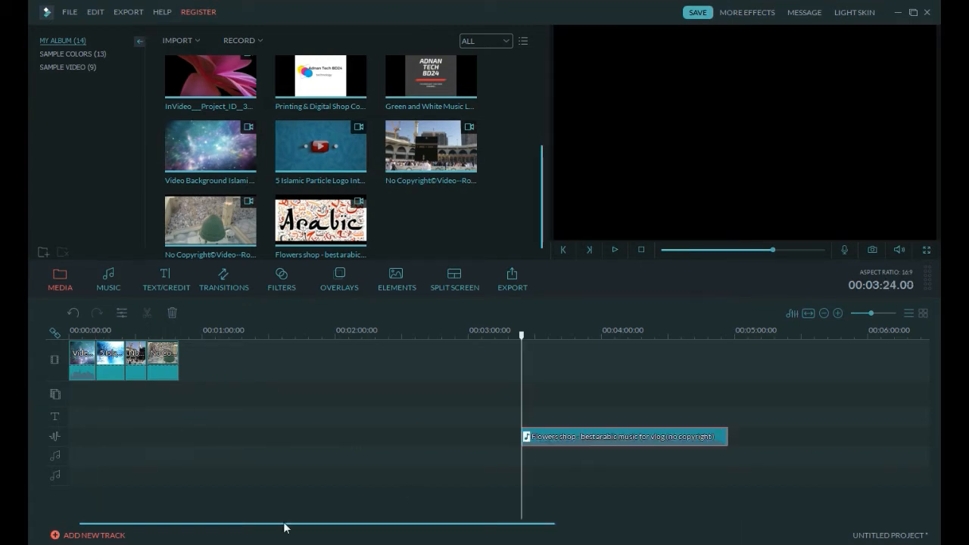
# Import the Ramadan Kareem WhatsApp Status 2021 video from folder k and place it after the Masjide Nabvi clip
pyautogui.hotkey('alt', 'Tab')
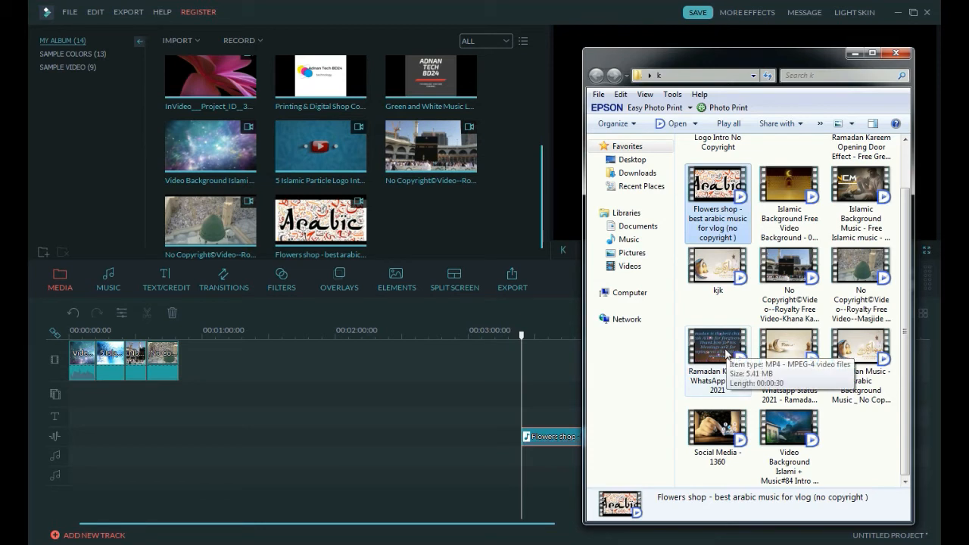
pyautogui.moveTo(725, 353); pyautogui.dragTo(445, 230)
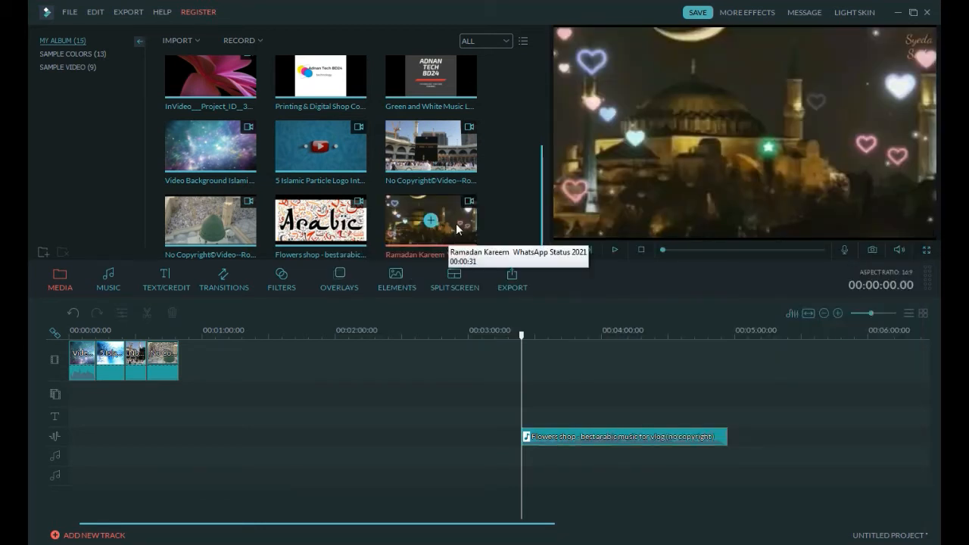
pyautogui.moveTo(450, 224); pyautogui.dragTo(250, 356)
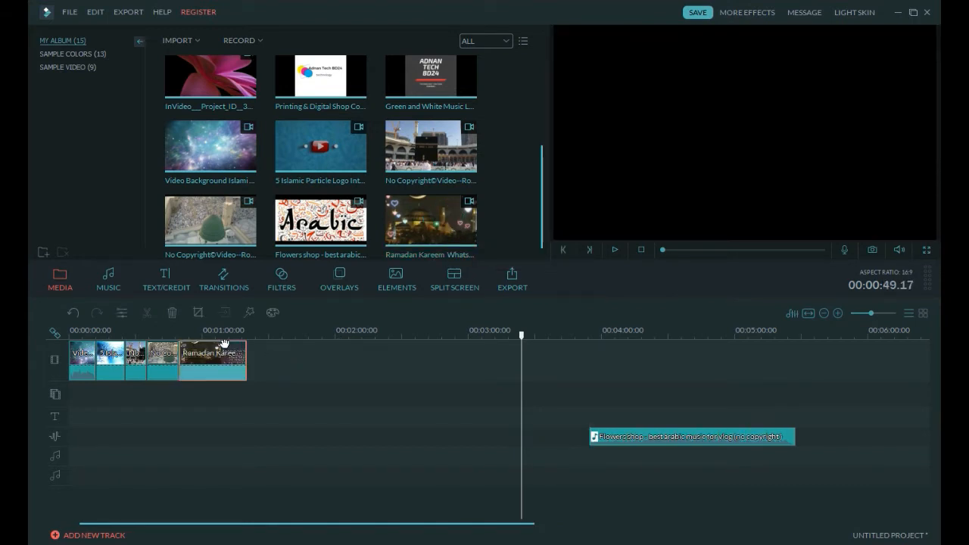
# Detach the audio from the Ramadan Kareem WhatsApp Status clip and move it further along its audio track, past the video
pyautogui.click(196, 334)
pyautogui.rightClick(209, 349)
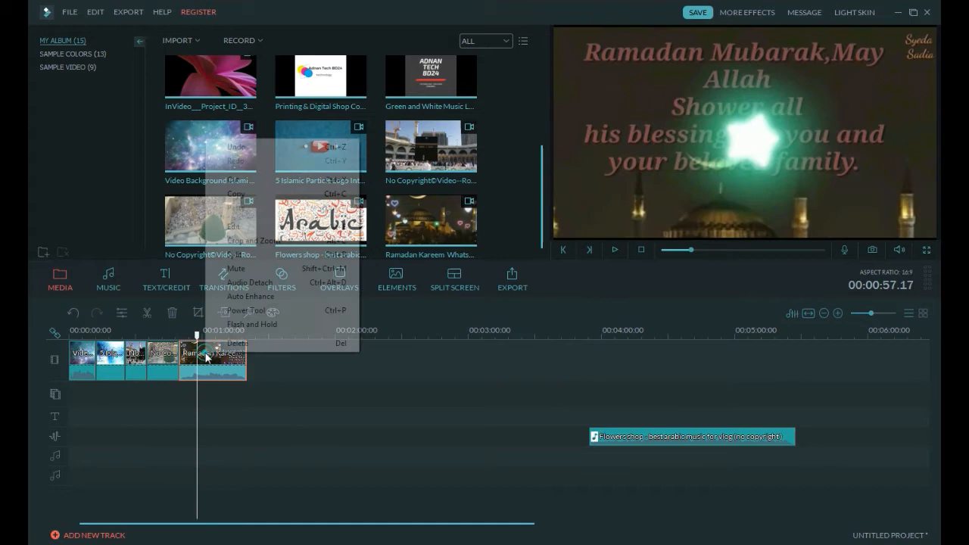
pyautogui.click(250, 282)
pyautogui.moveTo(231, 439); pyautogui.dragTo(386, 444)
# Delete the Ramadan Kareem WhatsApp Status video clip and move its detached audio to 00:00:12.08, under the Islamic Particle Logo Intro
pyautogui.click(208, 360)
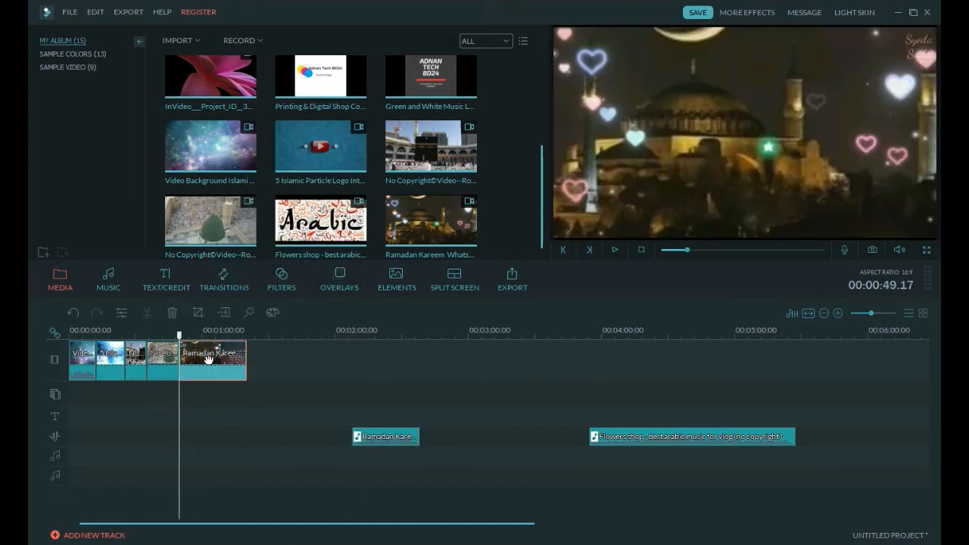
pyautogui.rightClick(208, 359)
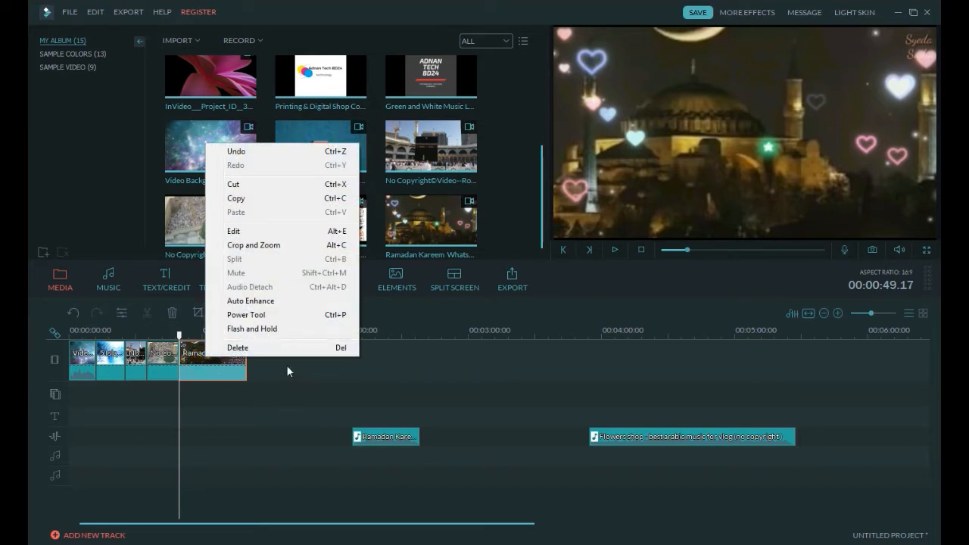
pyautogui.click(238, 347)
pyautogui.moveTo(296, 437); pyautogui.dragTo(127, 433)
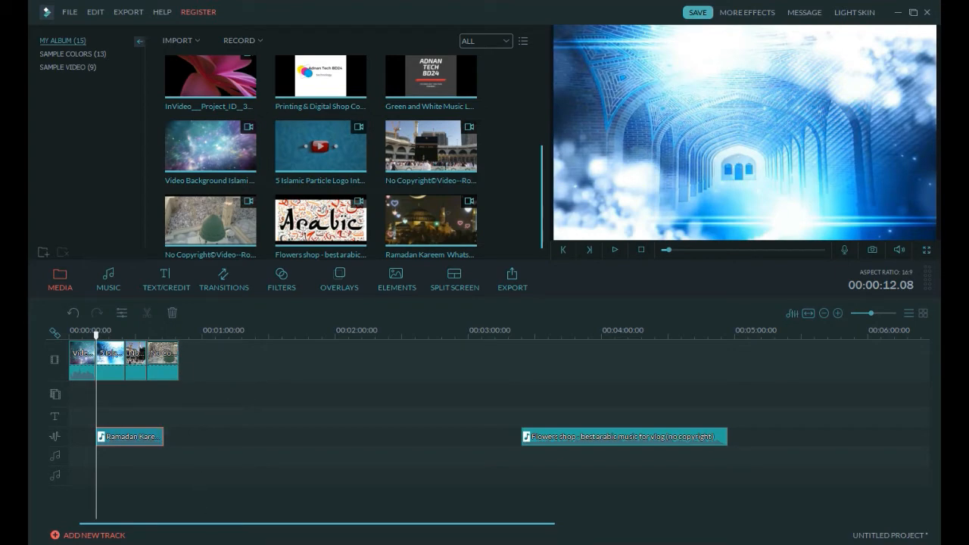
# Import the "Ramadan Kareem 2021 - Ramadan Whatsapp Status 2021" video from folder k and place it after the Masjide Nabvi clip
pyautogui.click(112, 540)
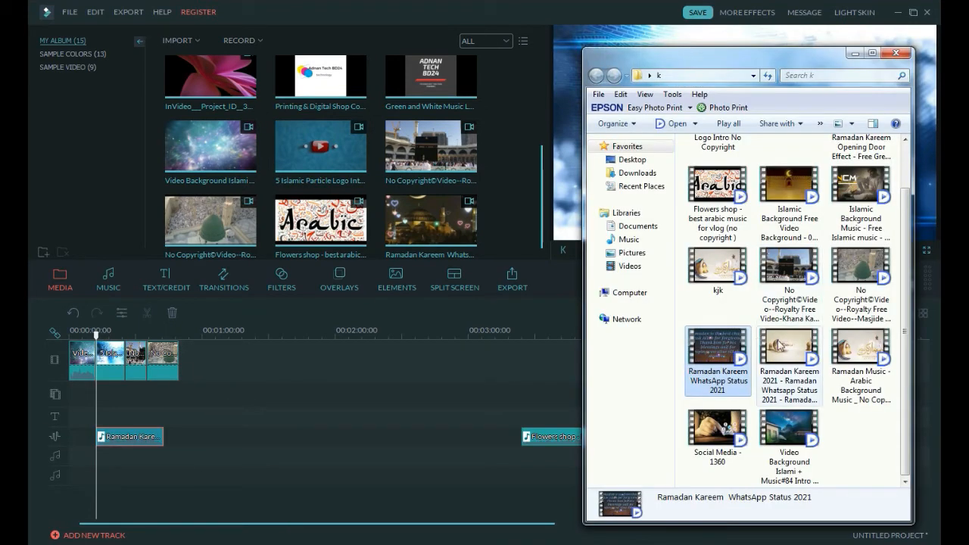
pyautogui.moveTo(800, 347); pyautogui.dragTo(500, 228)
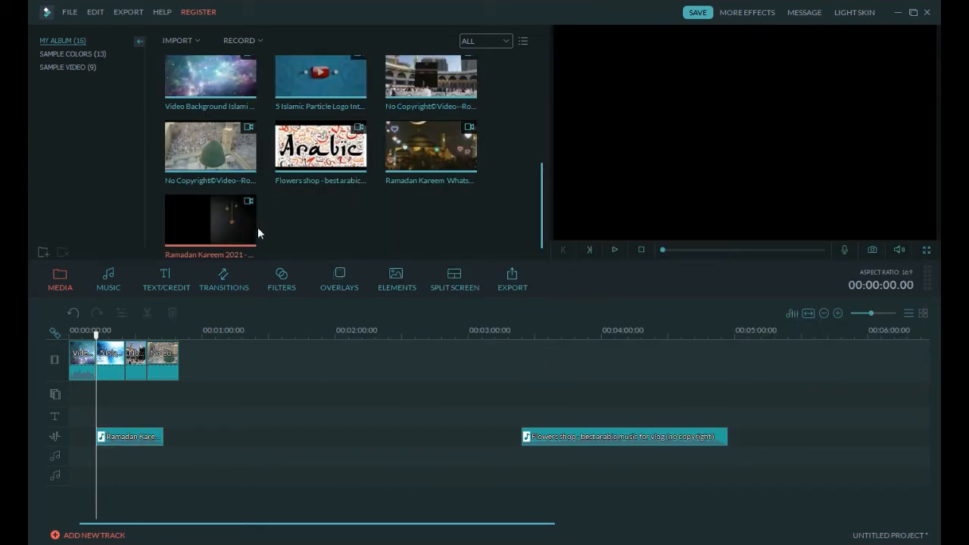
pyautogui.moveTo(246, 226); pyautogui.dragTo(201, 347)
# Detach the audio from the Ramadan Kareem 2021 clip and move it into the empty stretch before the Flowers shop audio
pyautogui.click(206, 353)
pyautogui.rightClick(213, 364)
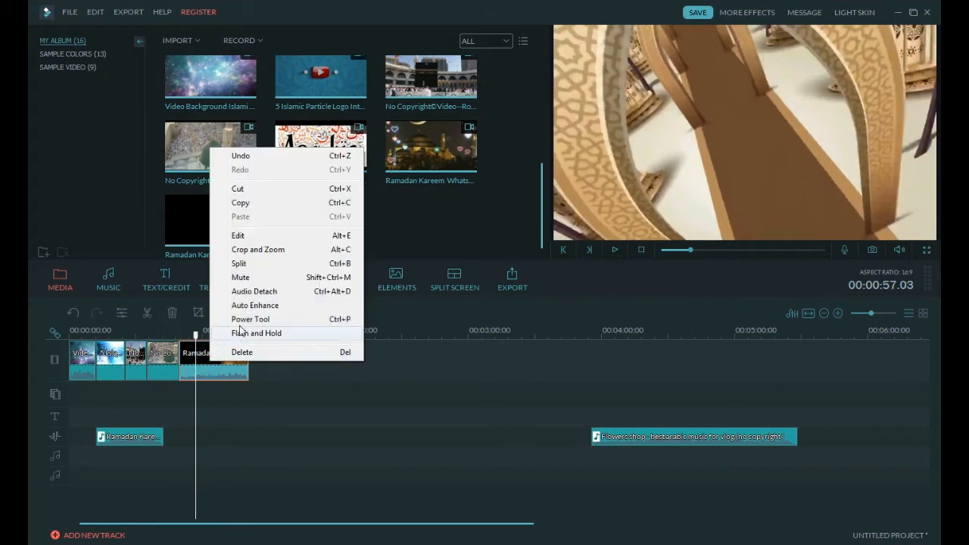
pyautogui.click(255, 291)
pyautogui.moveTo(227, 441); pyautogui.dragTo(394, 442)
# Split the Ramadan Kareem 2021 clip at 00:01:01.10 and 00:01:16.21 and delete the section between the two cuts
pyautogui.moveTo(211, 337)
pyautogui.mouseDown()
pyautogui.moveTo(186, 345)
pyautogui.moveTo(215, 347)
pyautogui.mouseUp()
pyautogui.moveTo(211, 343)
pyautogui.mouseDown()
pyautogui.moveTo(228, 347)
pyautogui.moveTo(206, 348)
pyautogui.mouseUp()
pyautogui.click(219, 368)
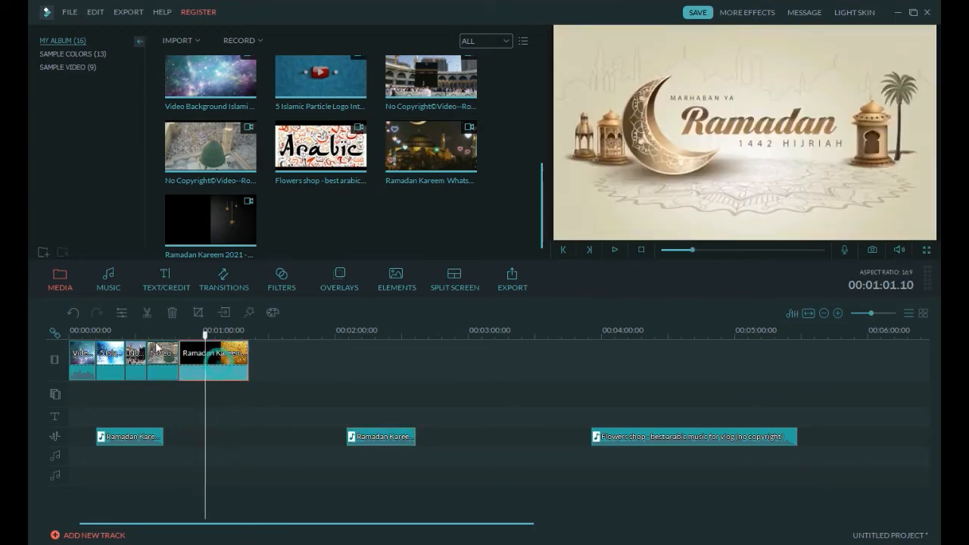
pyautogui.click(147, 312)
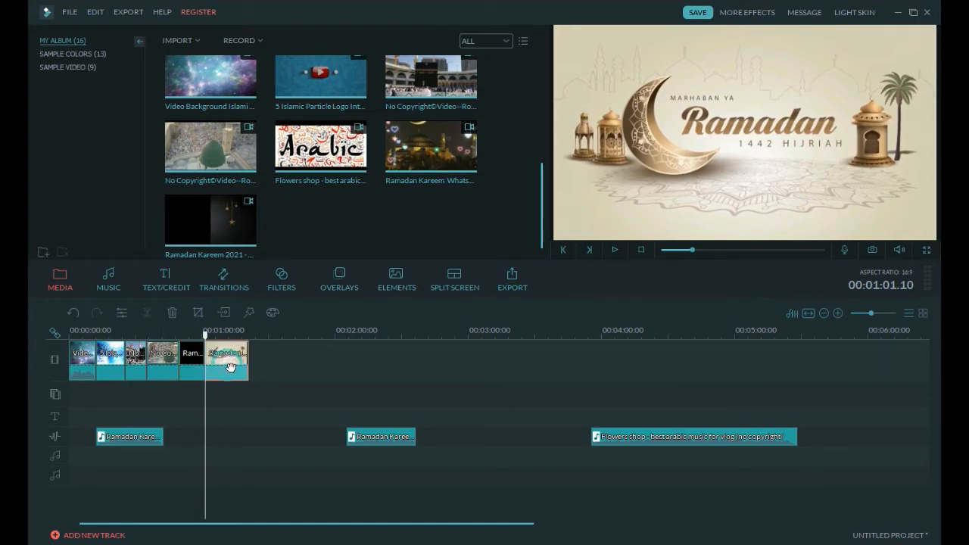
pyautogui.moveTo(207, 336); pyautogui.dragTo(239, 340)
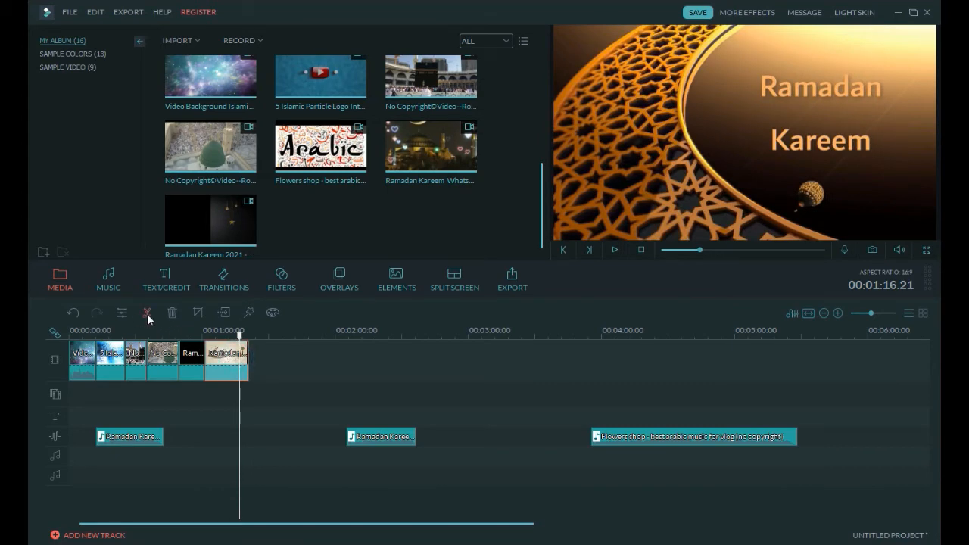
pyautogui.rightClick(227, 355)
pyautogui.click(234, 348)
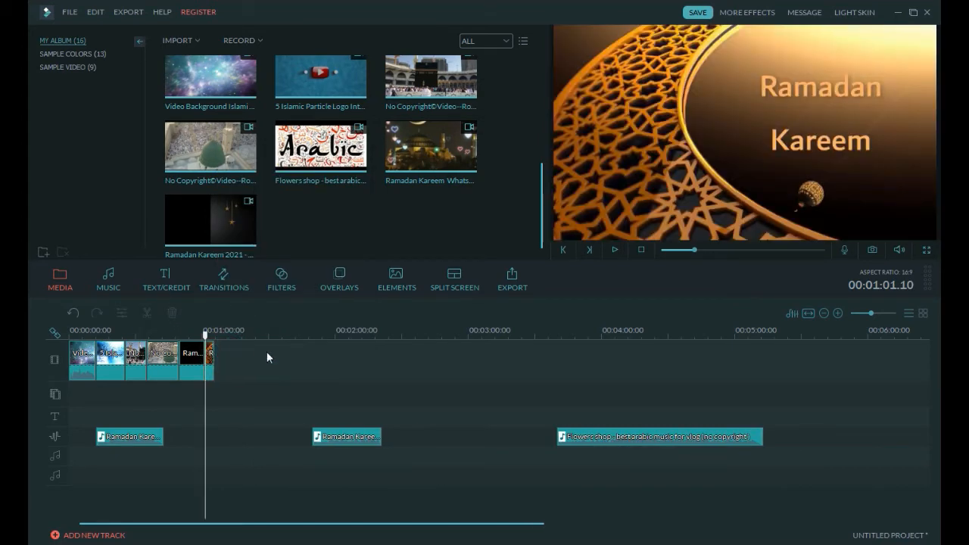
# Move the Ramadan Kareem 2021 audio to 00:00:42.23, directly after the first Ramadan Kareem audio, and preview the video at 00:01:01.03
pyautogui.moveTo(204, 337)
pyautogui.mouseDown()
pyautogui.moveTo(180, 338)
pyautogui.moveTo(189, 341)
pyautogui.mouseUp()
pyautogui.moveTo(339, 438); pyautogui.dragTo(209, 424)
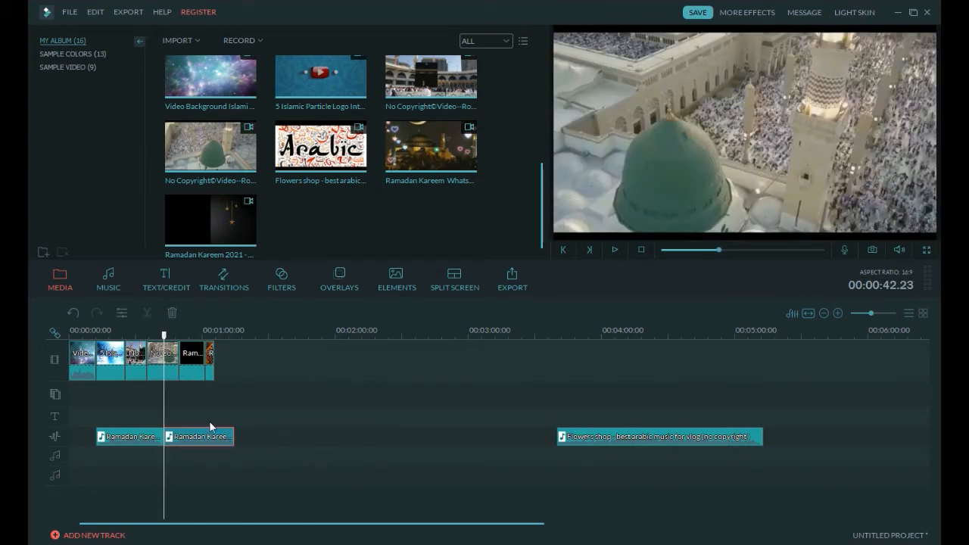
pyautogui.moveTo(164, 337); pyautogui.dragTo(205, 344)
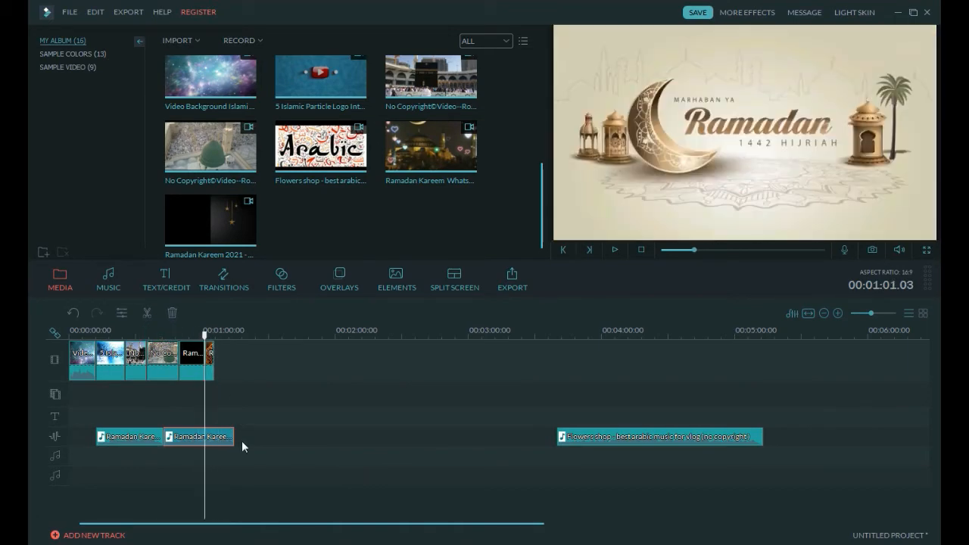
# Add the Masjide Nabvi (PBUH) background video from the media library again, after the last Ramadan Kareem 2021 piece
pyautogui.moveTo(241, 156); pyautogui.dragTo(560, 333)
pyautogui.click(421, 336)
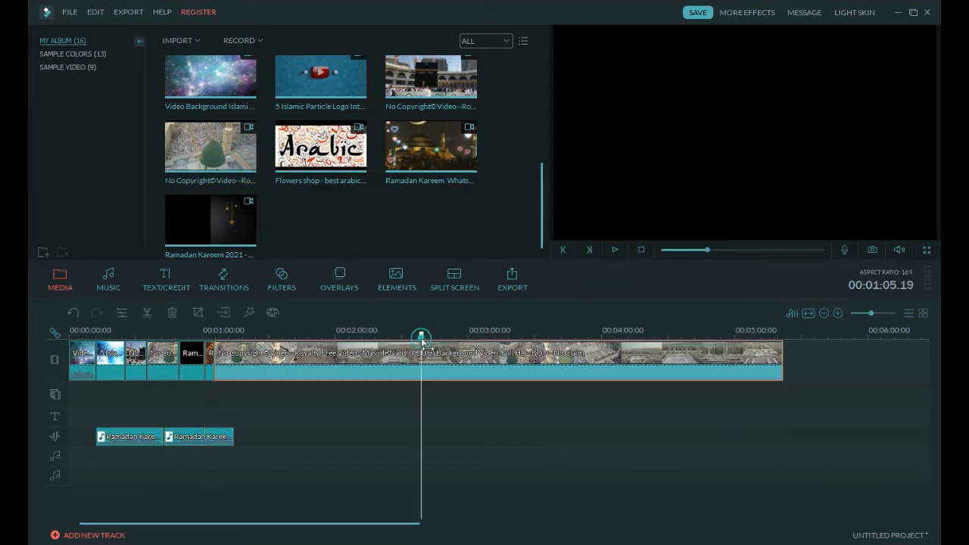
# Split the newly added Masjide Nabvi clip at 00:01:49.17 and delete the part before the cut
pyautogui.moveTo(421, 336); pyautogui.dragTo(314, 342)
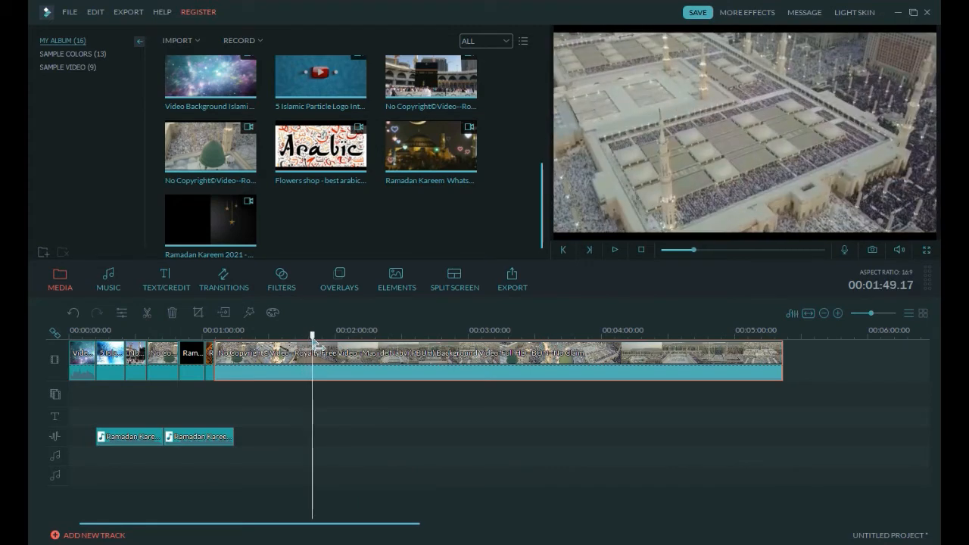
pyautogui.click(318, 350)
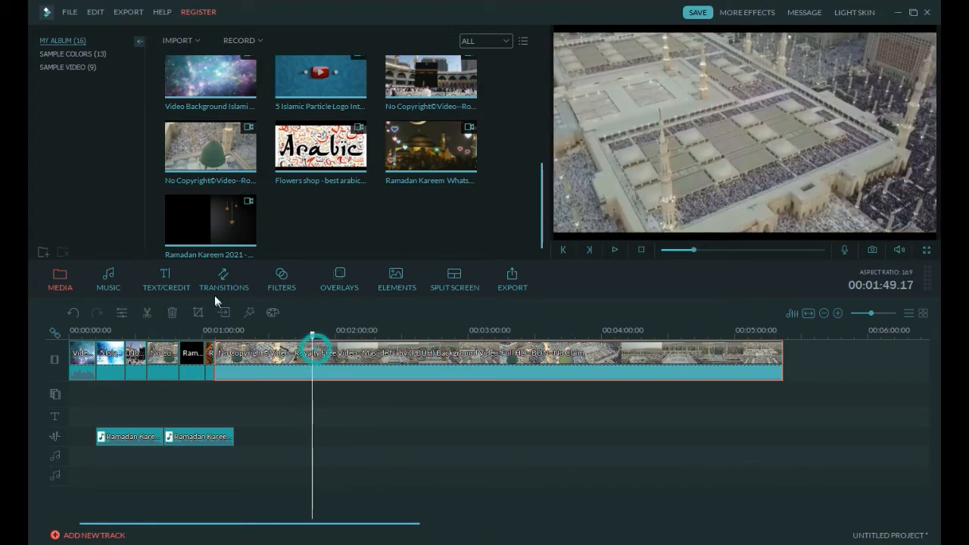
pyautogui.click(149, 313)
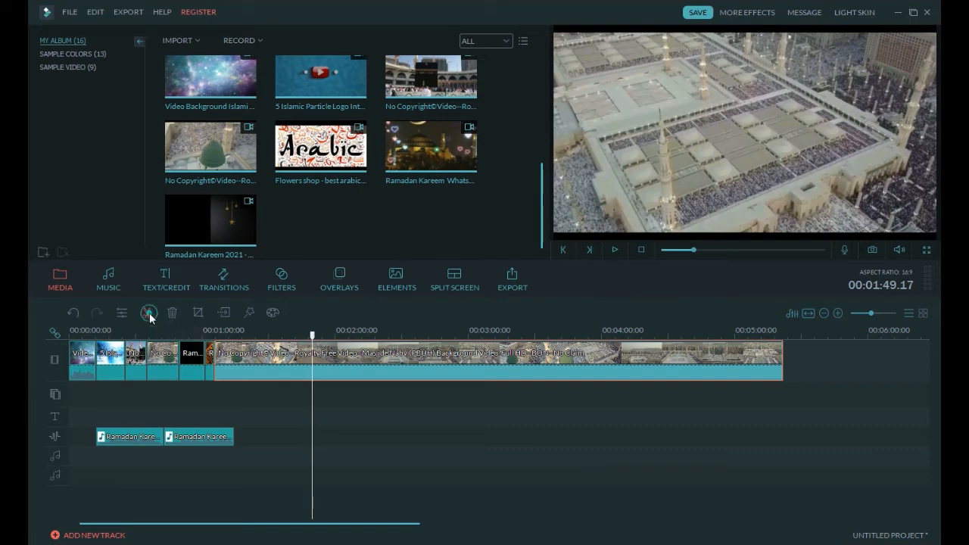
pyautogui.click(294, 365)
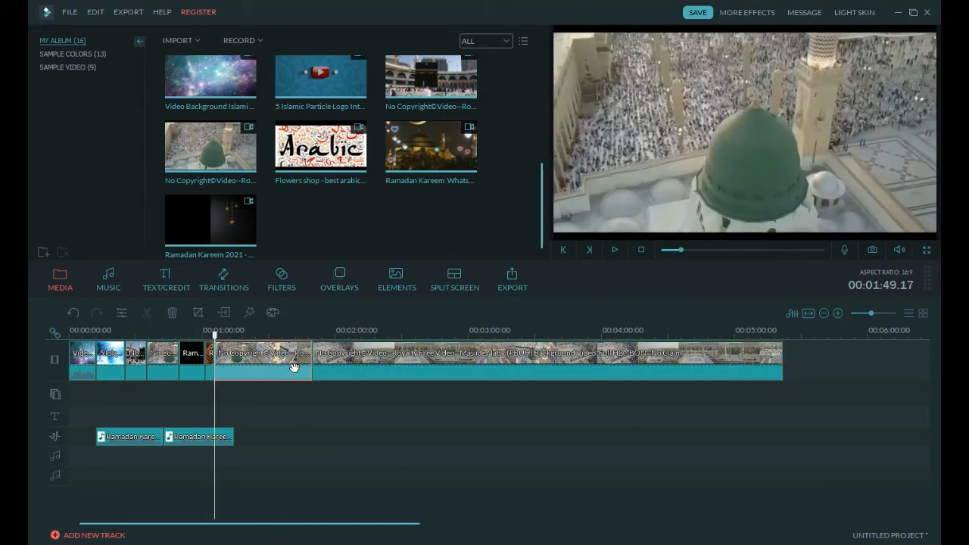
pyautogui.rightClick(289, 364)
pyautogui.click(311, 358)
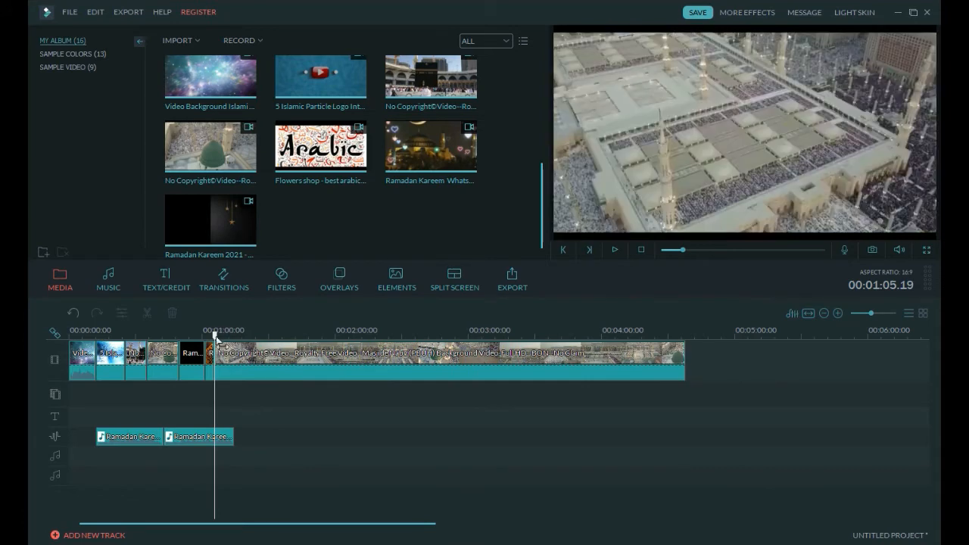
# Split the last Masjide Nabvi clip at 00:01:17.17 and 00:02:16.21 and delete the section between the two cuts
pyautogui.moveTo(280, 335); pyautogui.dragTo(240, 336)
pyautogui.click(247, 347)
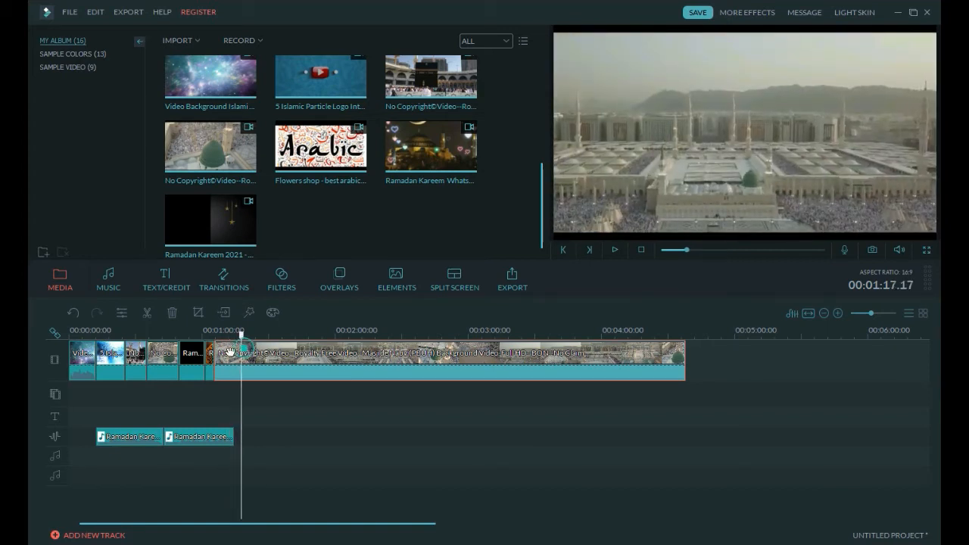
pyautogui.click(148, 313)
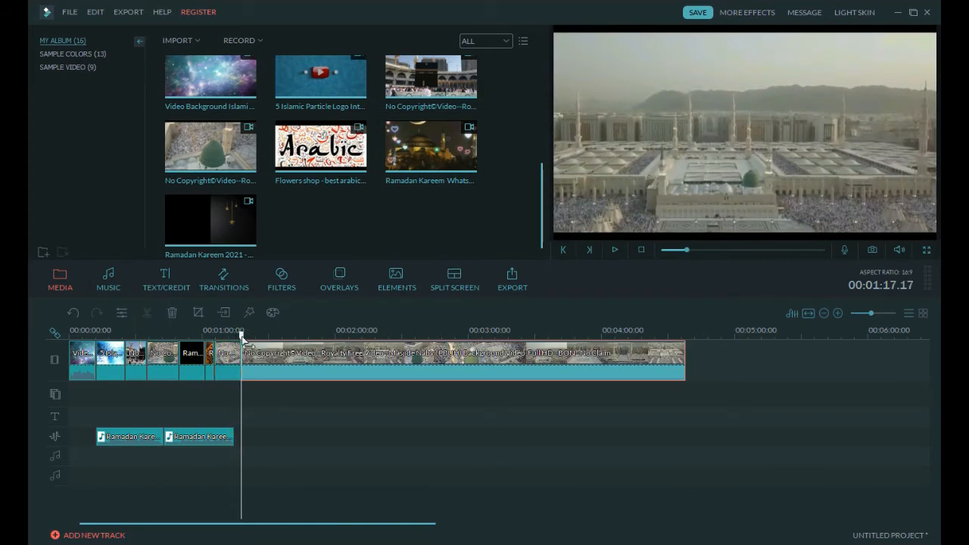
pyautogui.moveTo(241, 336); pyautogui.dragTo(372, 365)
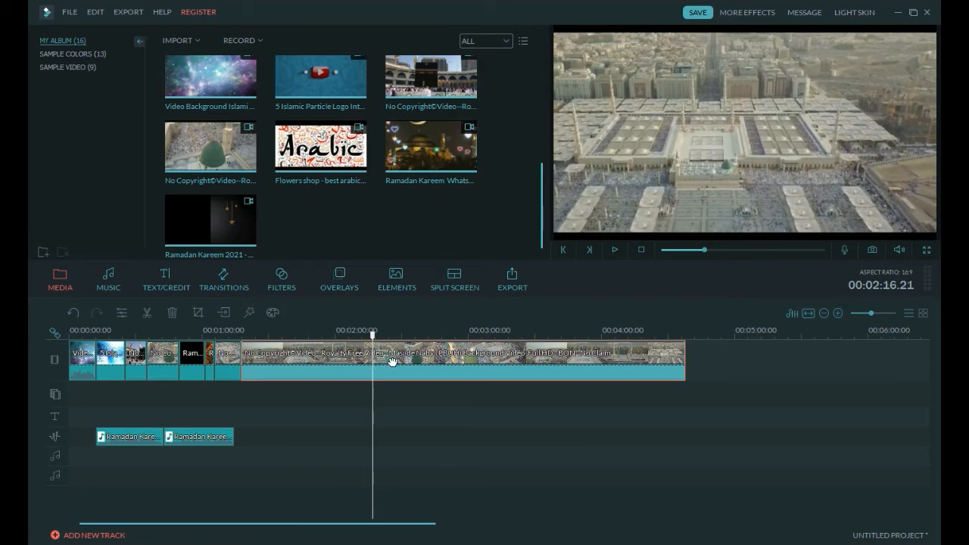
pyautogui.rightClick(308, 352)
pyautogui.click(315, 345)
pyautogui.press('Delete')
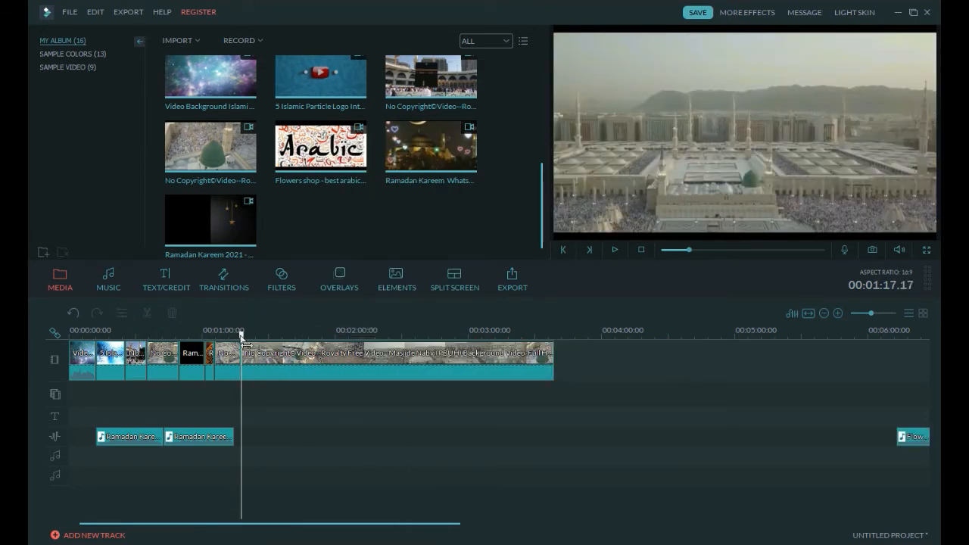
# Split the remaining last Masjide Nabvi clip at 00:01:48.07 and delete everything after the cut
pyautogui.moveTo(242, 335); pyautogui.dragTo(309, 336)
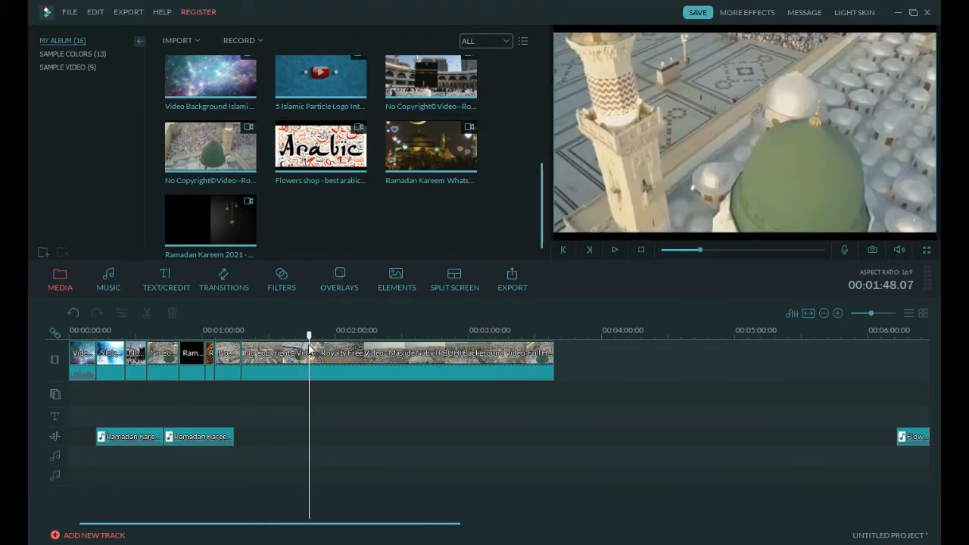
pyautogui.click(308, 344)
pyautogui.click(148, 313)
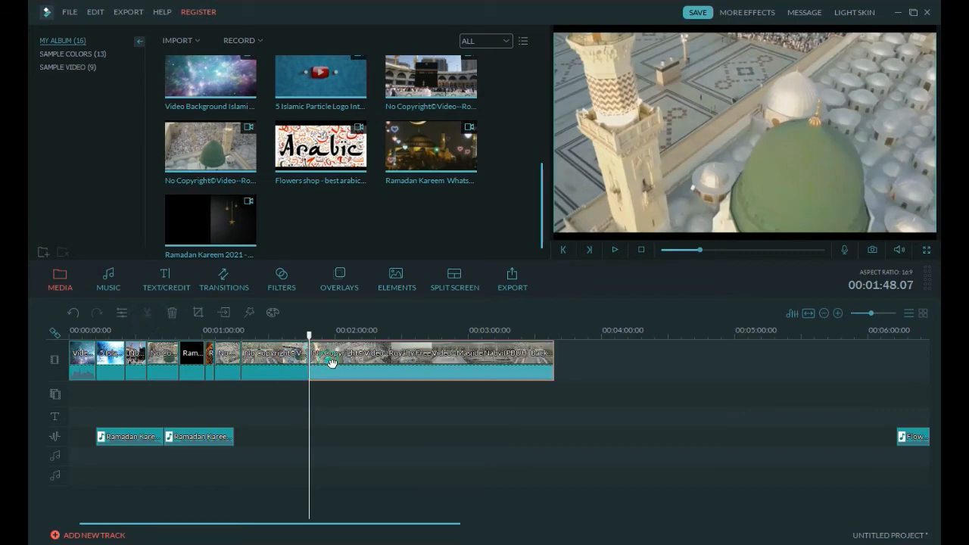
pyautogui.rightClick(331, 362)
pyautogui.click(346, 351)
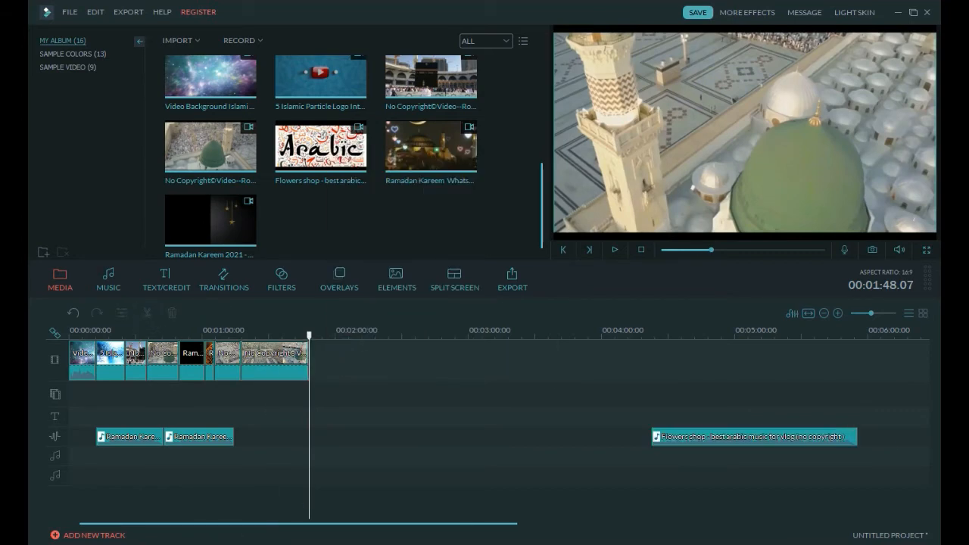
# Try the Amazing 3D Ramadan Kareem Opening Door Effect clip from folder k on the overlay track at the timeline start, and remove it
pyautogui.hotkey('alt', 'Tab')
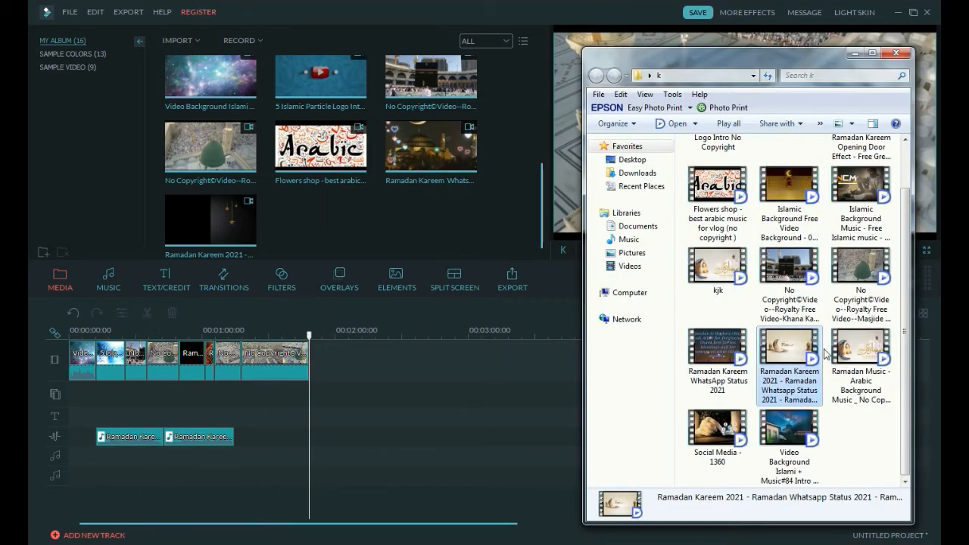
pyautogui.click(796, 274)
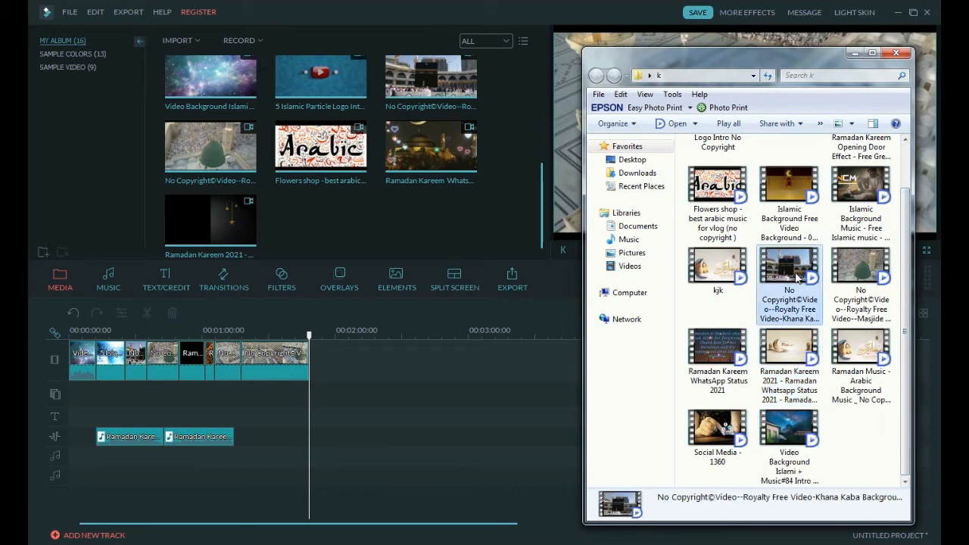
pyautogui.click(791, 198)
pyautogui.scroll(1, 791, 204)
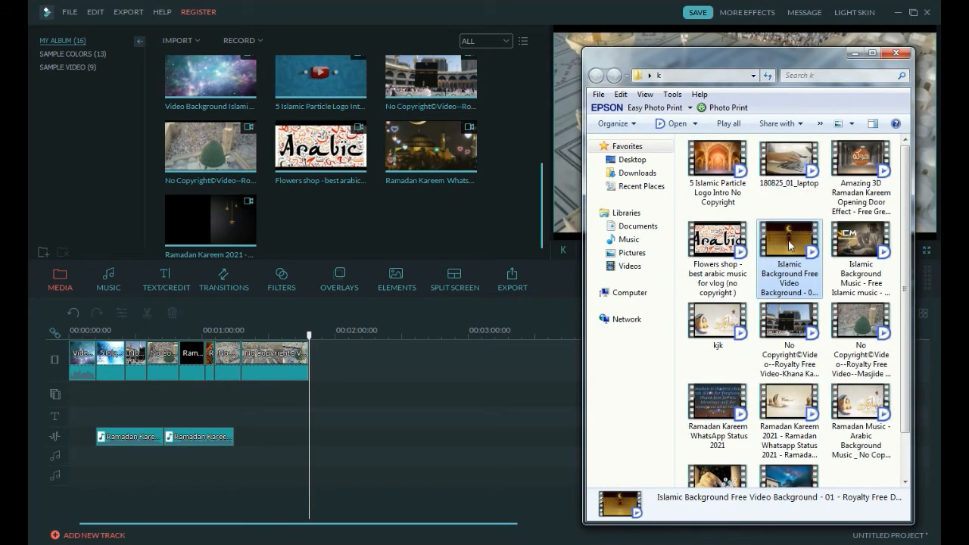
pyautogui.click(856, 173)
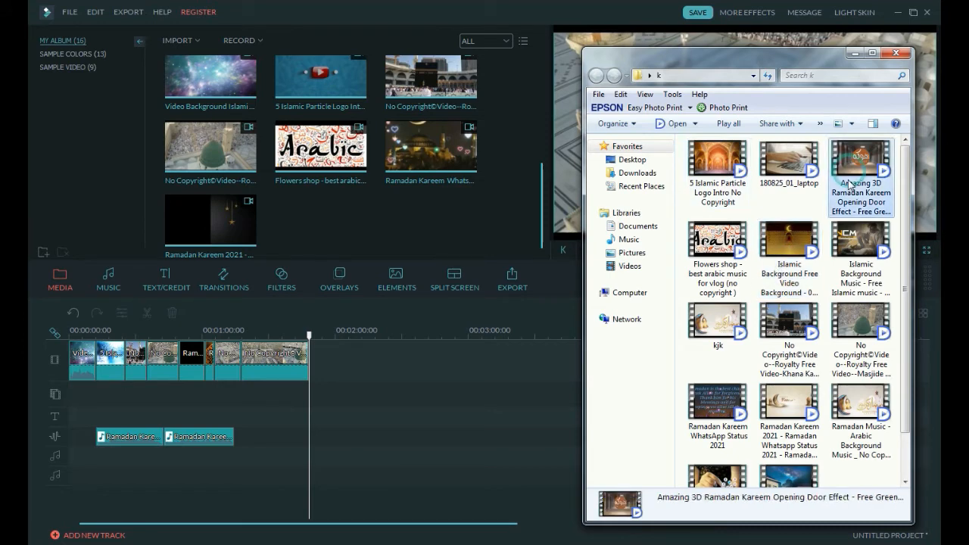
pyautogui.moveTo(856, 173); pyautogui.dragTo(83, 390)
pyautogui.rightClick(82, 388)
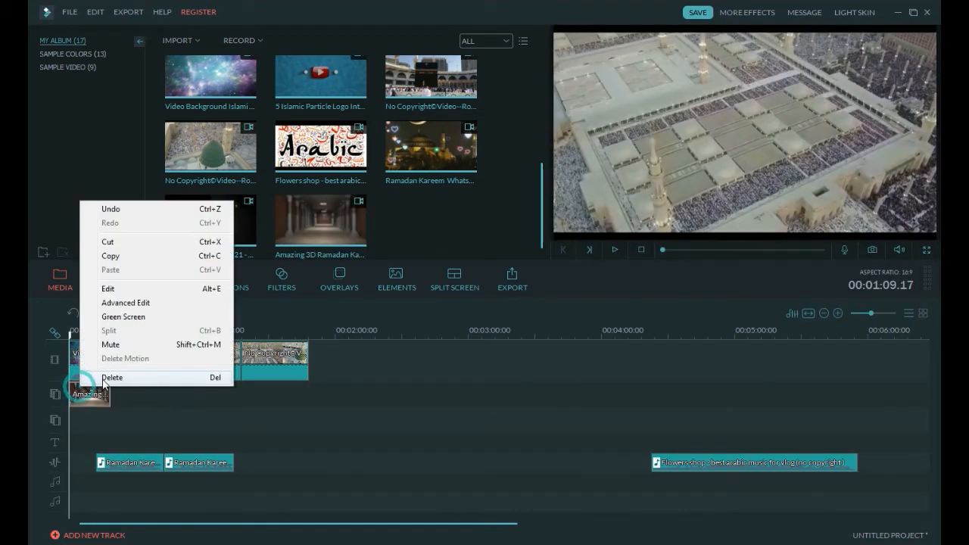
pyautogui.click(97, 405)
pyautogui.press('Delete')
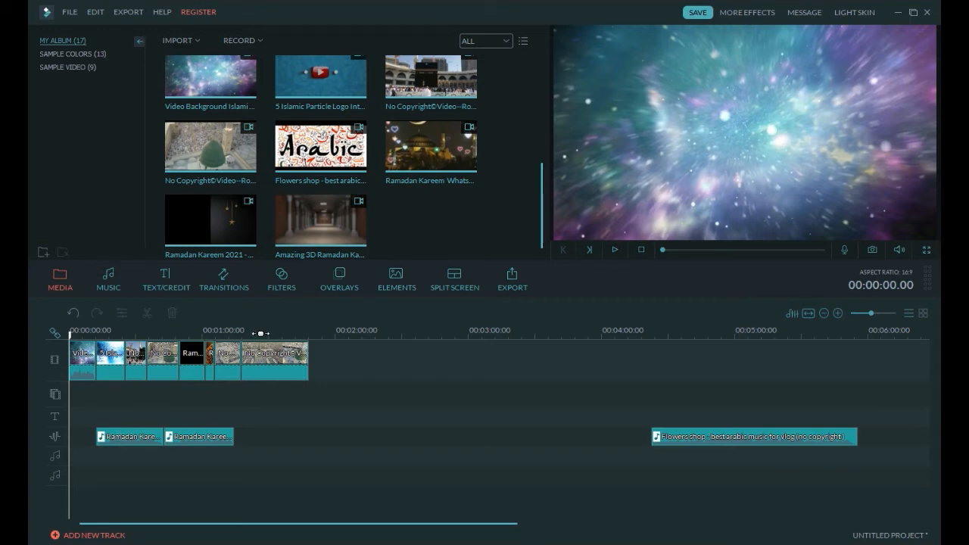
pyautogui.hotkey('alt', 'Tab')
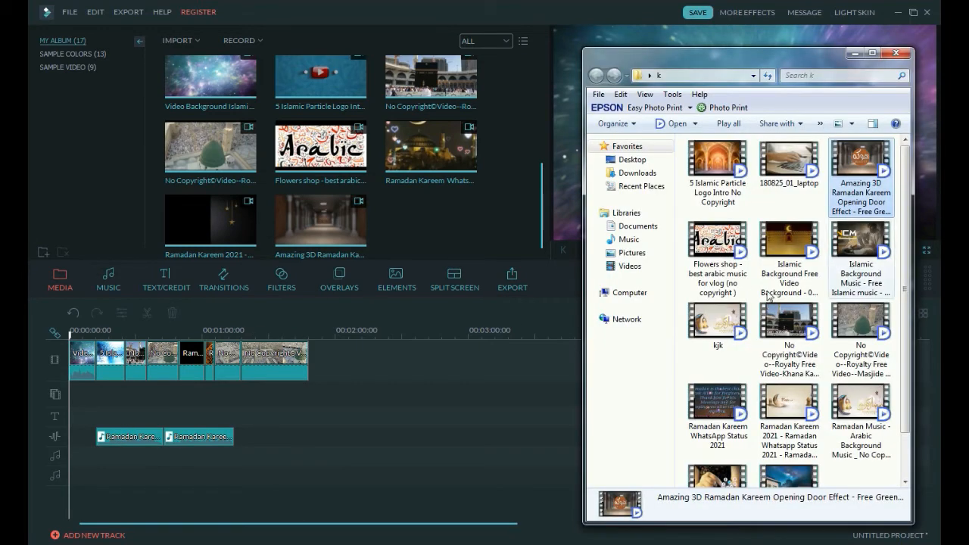
pyautogui.scroll(-1, 754, 328)
pyautogui.press('Home')
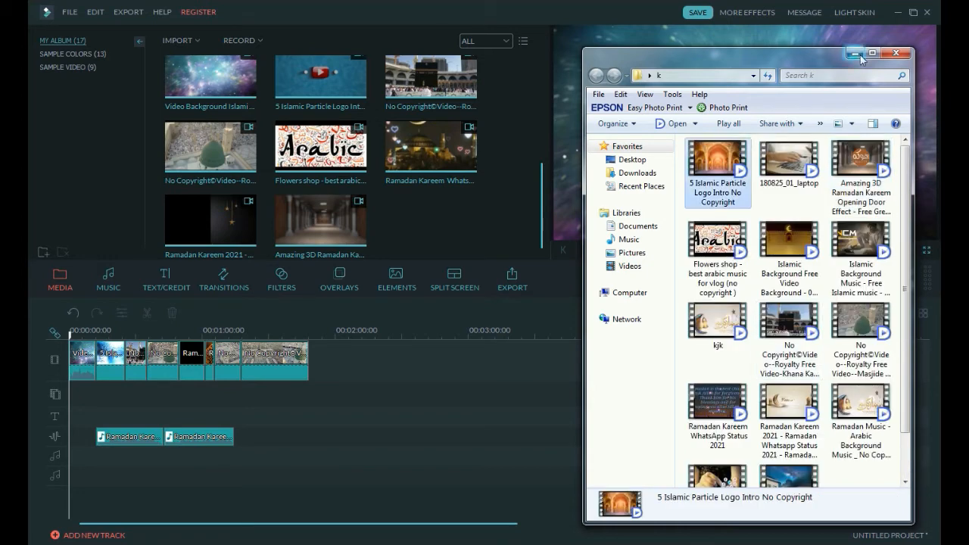
pyautogui.click(856, 54)
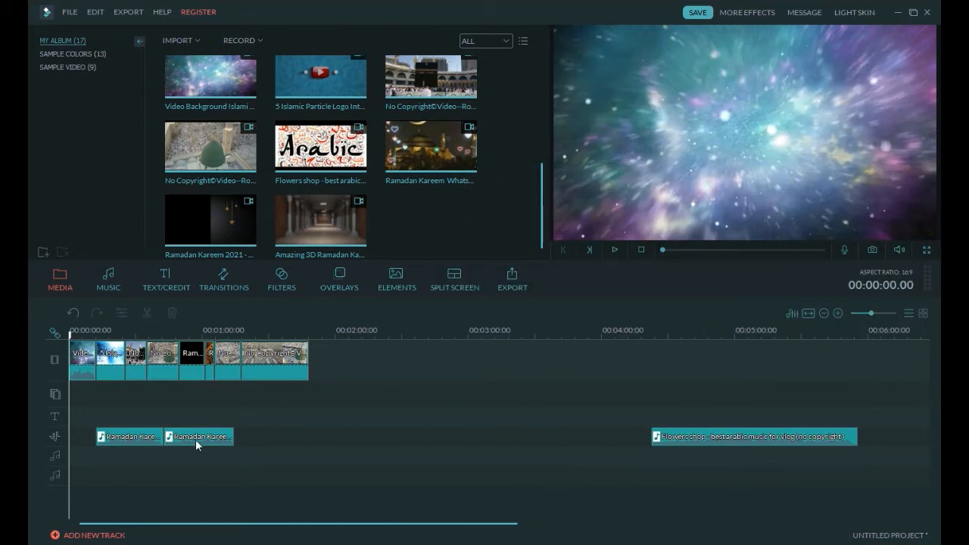
# Paste a copy of the first Ramadan Kareem audio at 00:01:13.10 and move the Flowers shop music to 00:01:44.00, directly after it
pyautogui.click(195, 439)
pyautogui.click(115, 441)
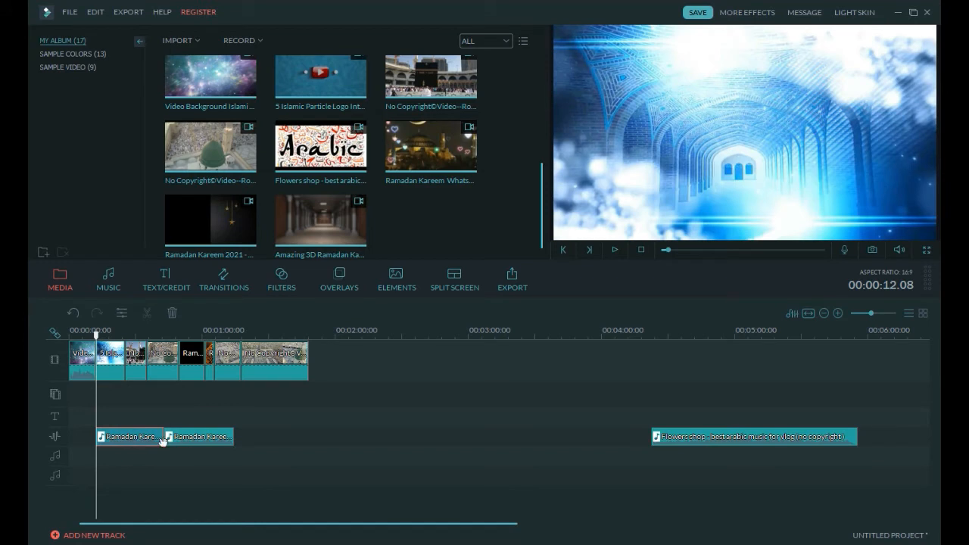
pyautogui.click(241, 336)
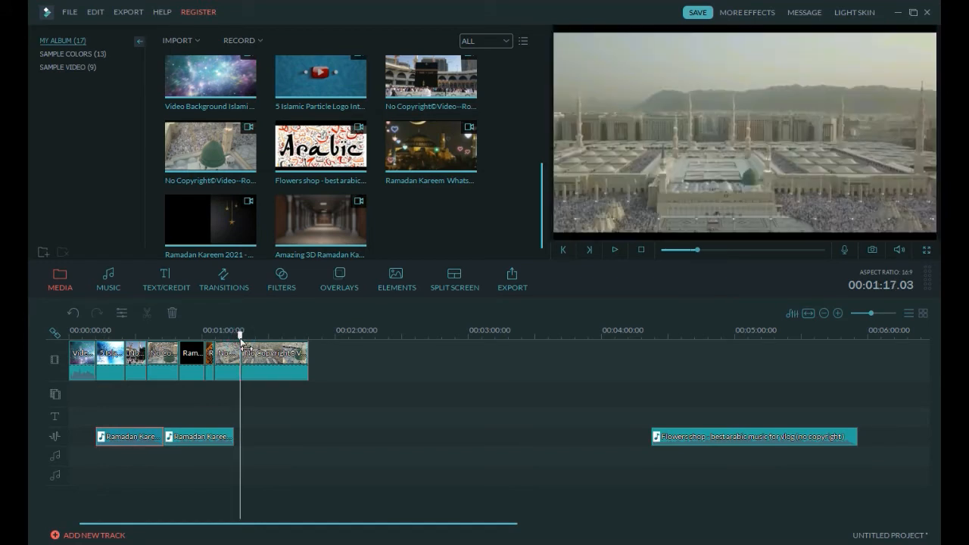
pyautogui.moveTo(241, 337); pyautogui.dragTo(232, 342)
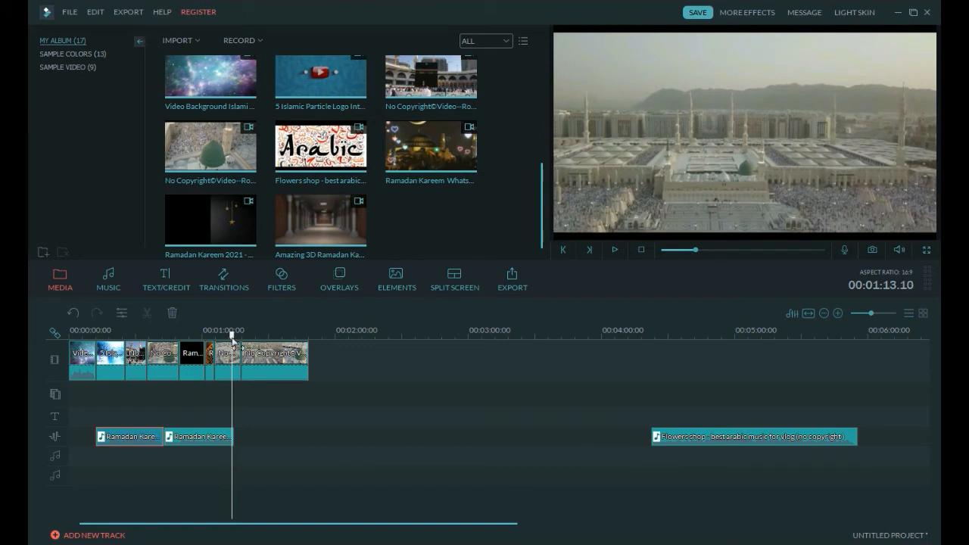
pyautogui.hotkey('ctrl', 'v')
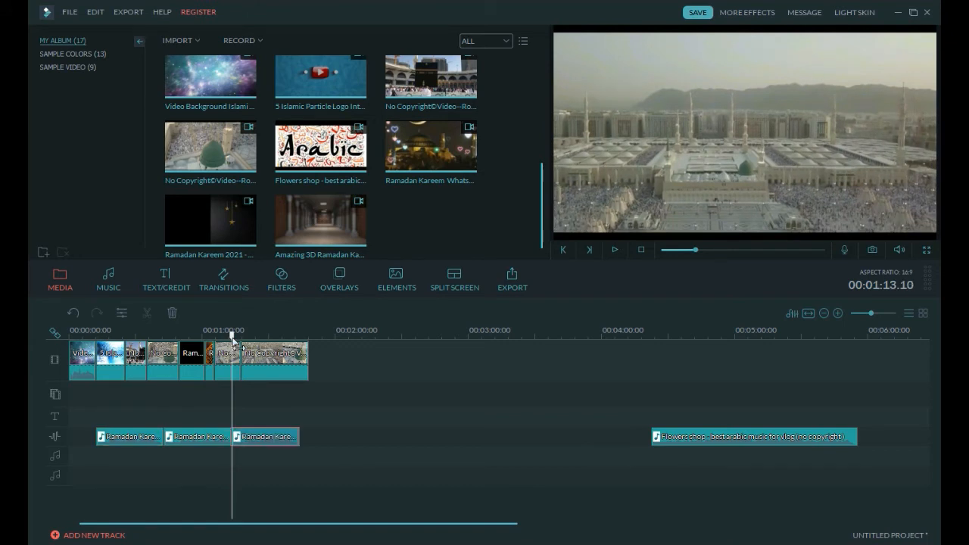
pyautogui.moveTo(702, 439); pyautogui.dragTo(347, 436)
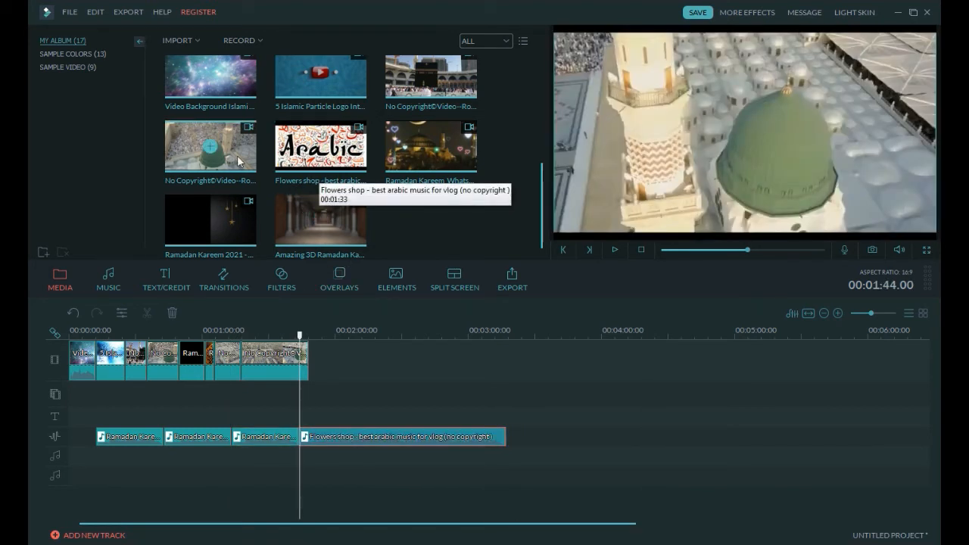
# Add the Masjide Nabvi video again at the end of the video track, split it at 00:02:19.17 and delete the part before the cut
pyautogui.moveTo(239, 162); pyautogui.dragTo(345, 352)
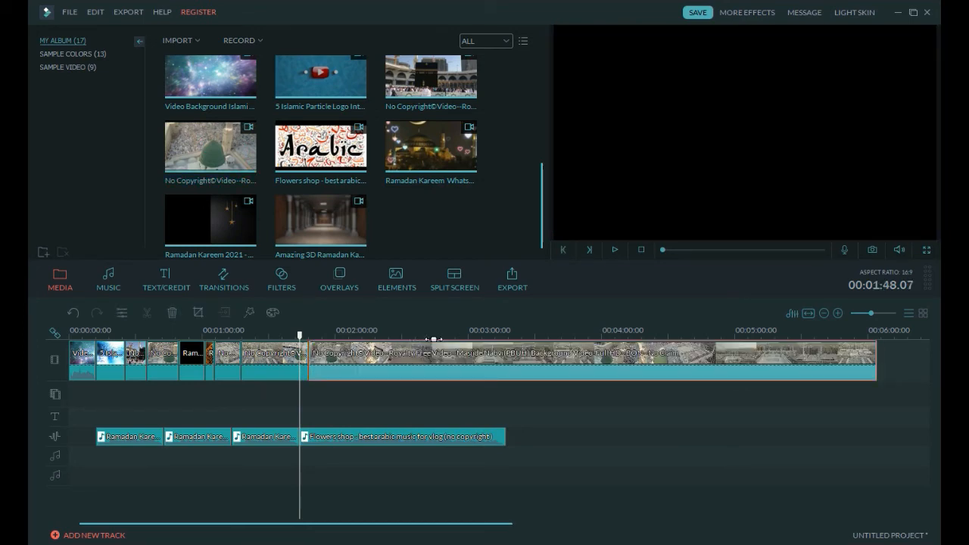
pyautogui.click(377, 338)
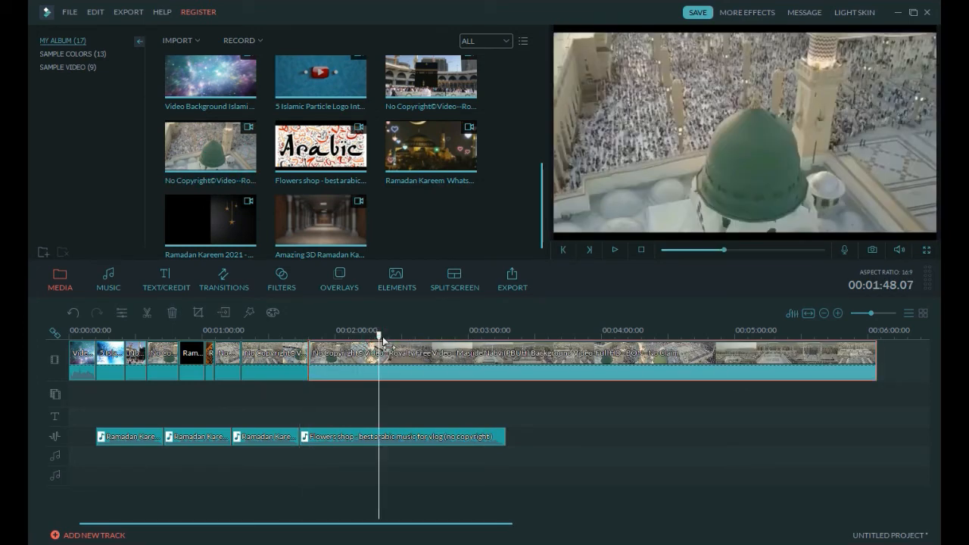
pyautogui.click(148, 313)
pyautogui.click(336, 357)
pyautogui.rightClick(336, 354)
pyautogui.click(333, 354)
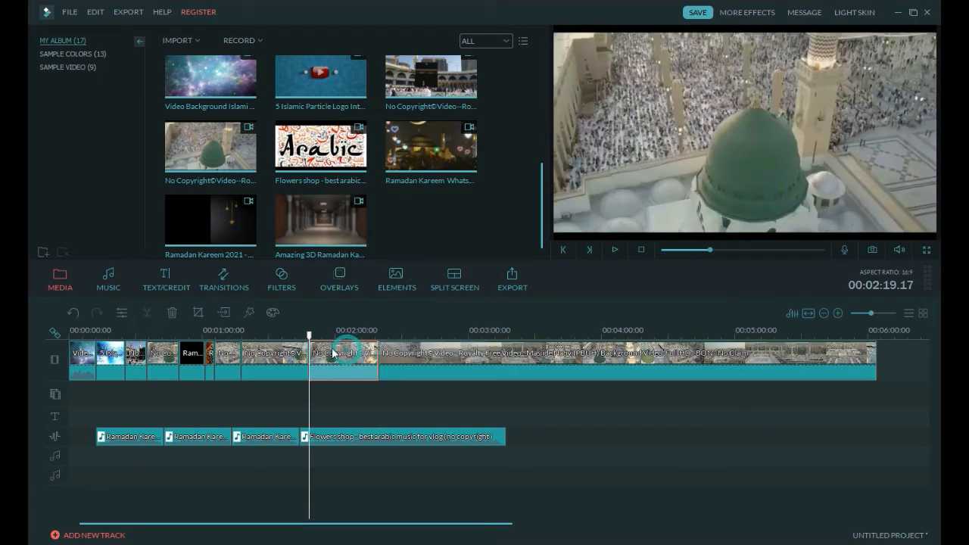
pyautogui.press('Delete')
# Split the last Masjide Nabvi clip on the video track at 00:03:00.07
pyautogui.moveTo(309, 337); pyautogui.dragTo(469, 337)
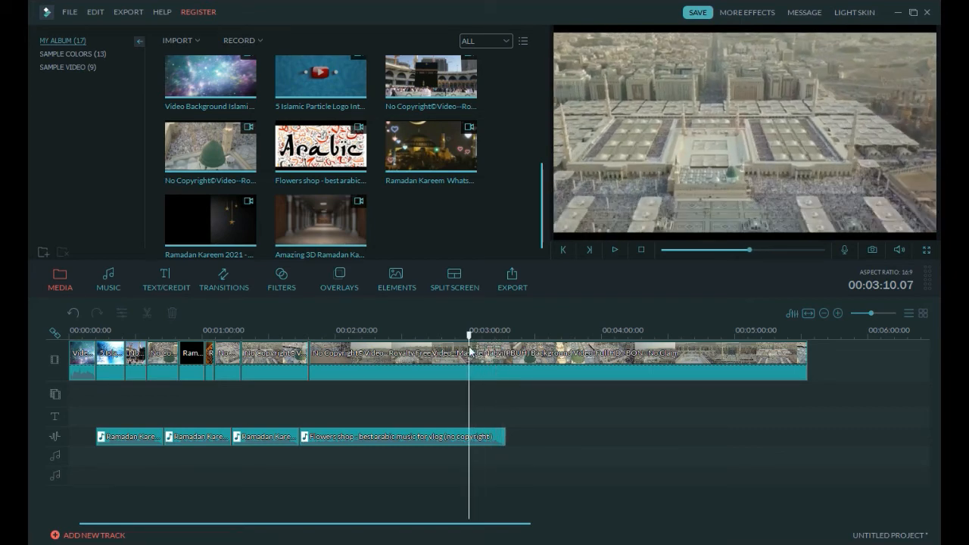
pyautogui.click(475, 357)
pyautogui.click(149, 312)
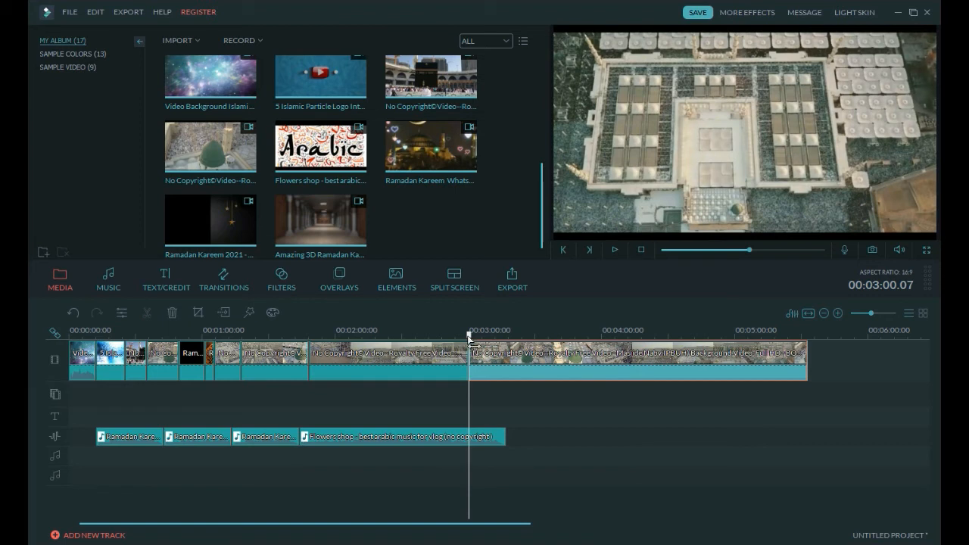
# Split the last Masjide Nabvi piece at 00:03:46.14 and delete the part after the cut
pyautogui.moveTo(471, 337); pyautogui.dragTo(571, 337)
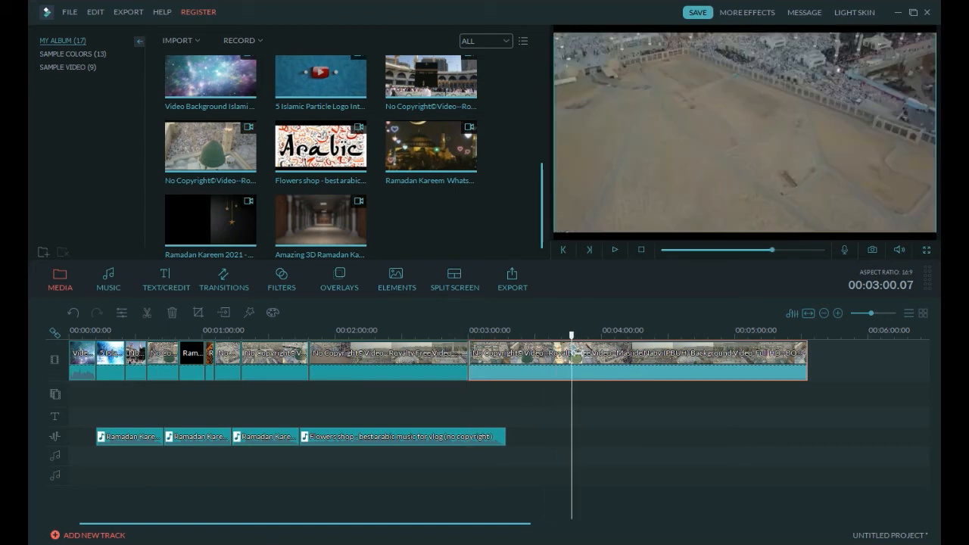
pyautogui.click(149, 312)
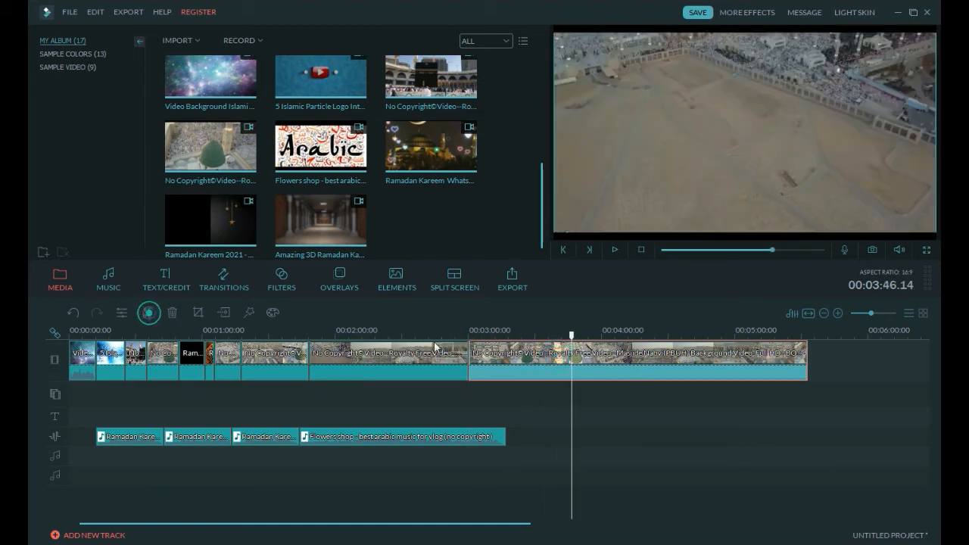
pyautogui.click(414, 358)
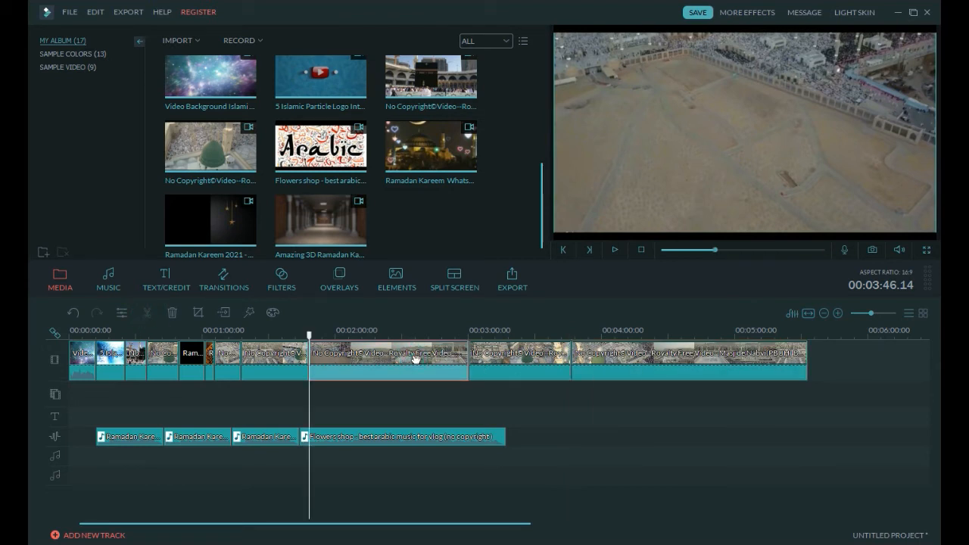
pyautogui.click(271, 357)
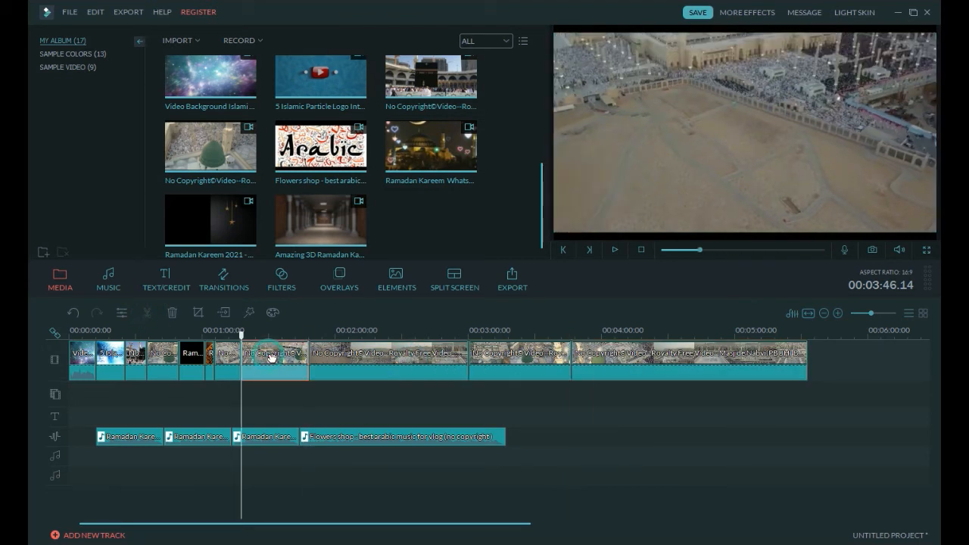
pyautogui.click(345, 365)
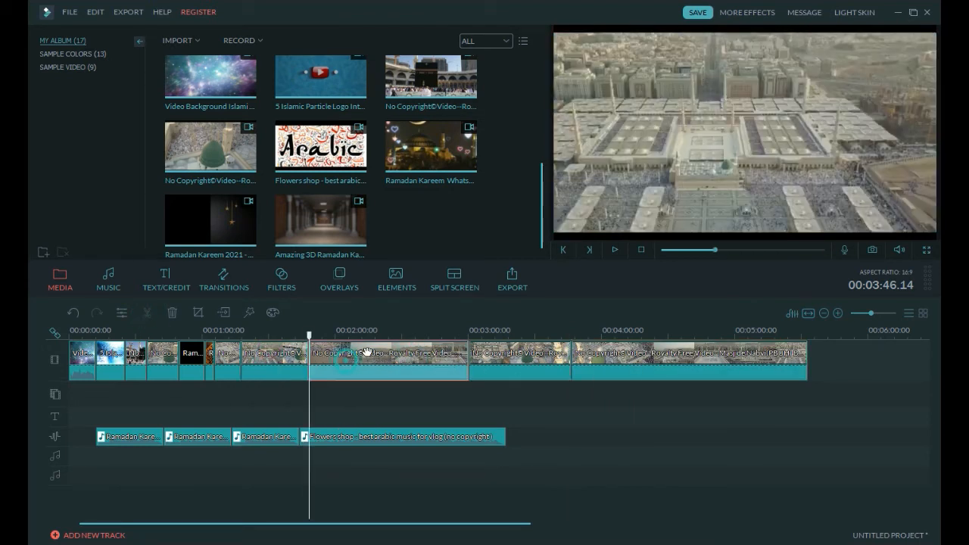
pyautogui.click(617, 362)
pyautogui.rightClick(617, 362)
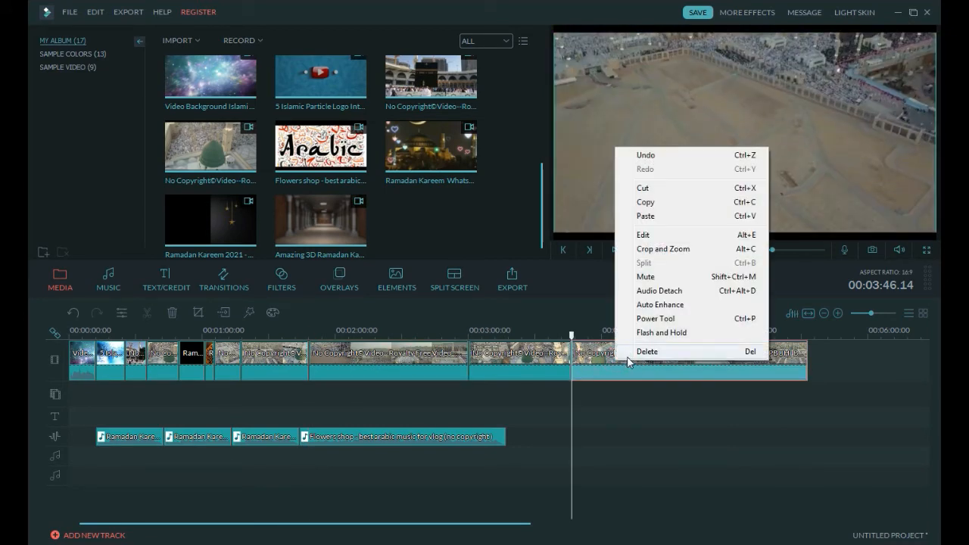
pyautogui.click(628, 352)
# Paste a copy of the Ramadan Kareem audio at 00:03:14.07 on the audio track, at the end of the Flowers shop music
pyautogui.moveTo(564, 342); pyautogui.dragTo(482, 334)
pyautogui.click(513, 357)
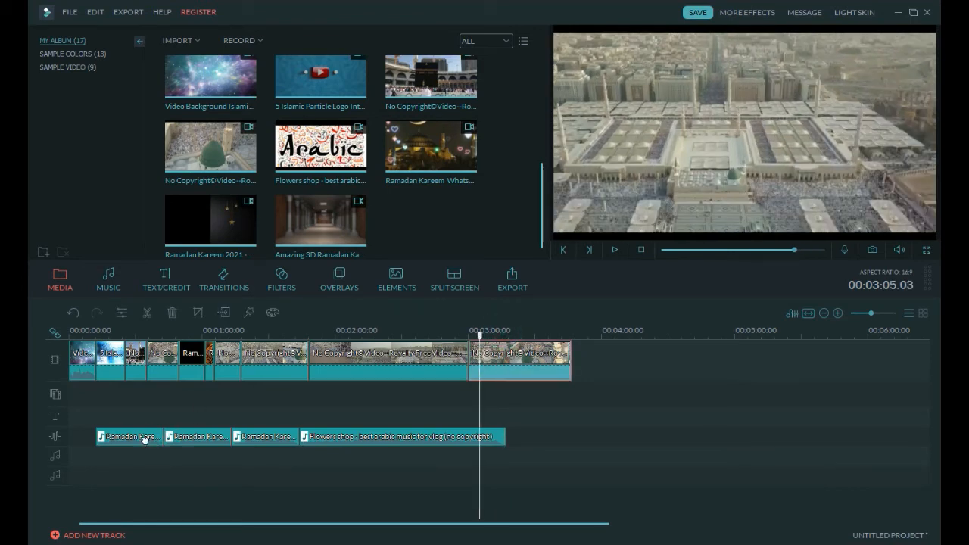
pyautogui.click(145, 439)
pyautogui.click(194, 443)
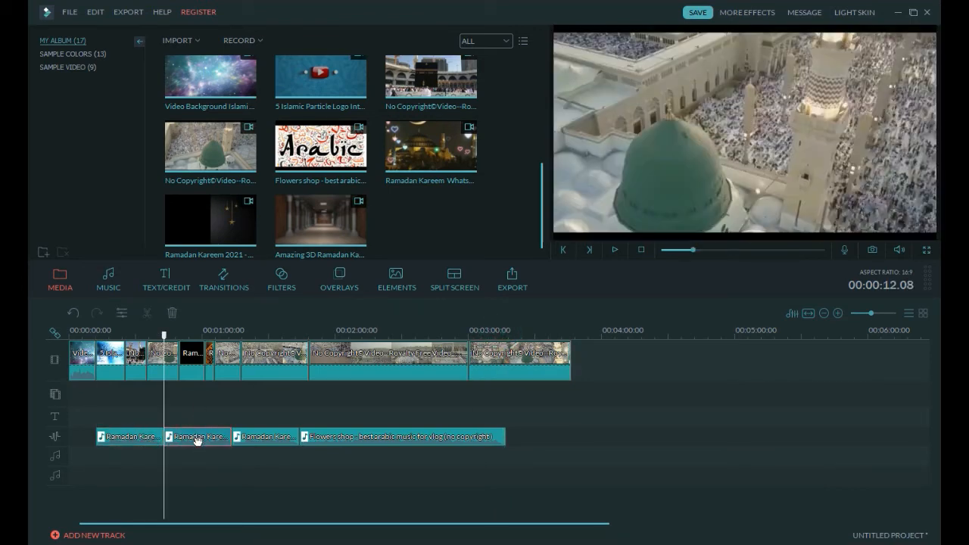
pyautogui.click(499, 335)
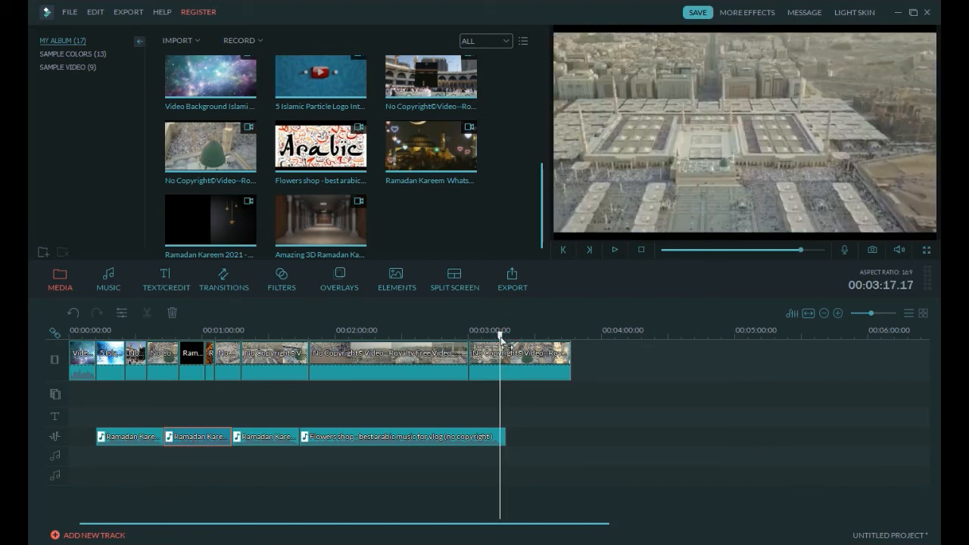
pyautogui.hotkey('ctrl', 'v')
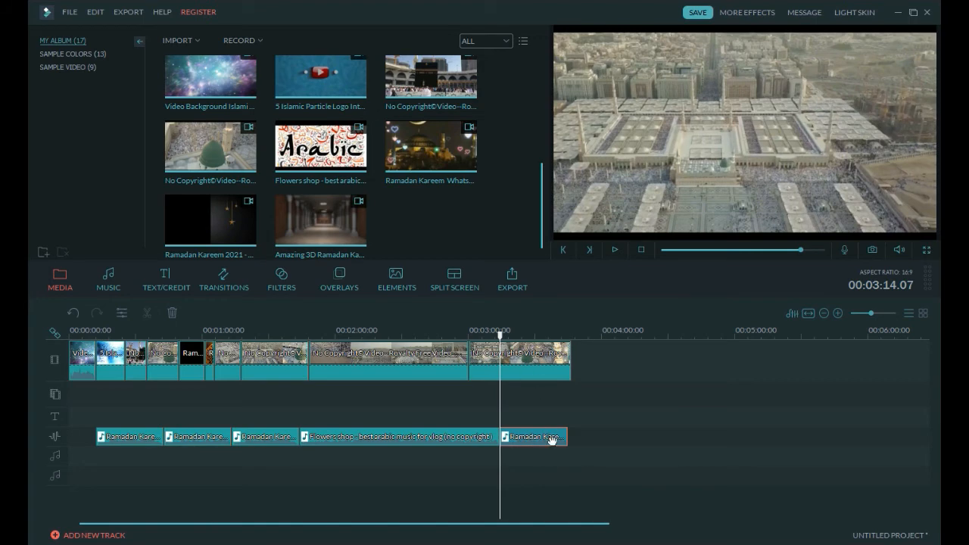
# Split the last video clip at 00:03:44.14, where the music ends, and delete the part after the cut
pyautogui.moveTo(500, 336); pyautogui.dragTo(572, 345)
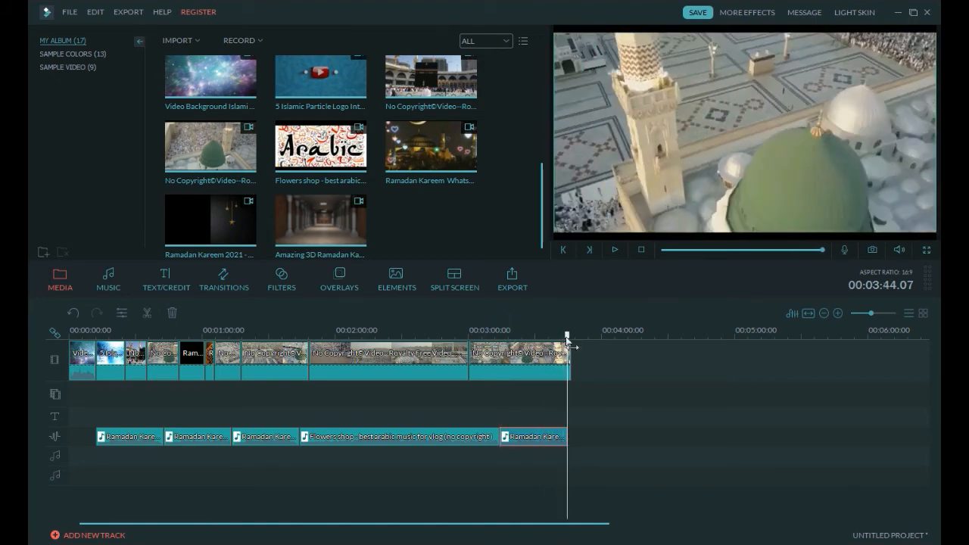
pyautogui.click(564, 356)
pyautogui.click(152, 312)
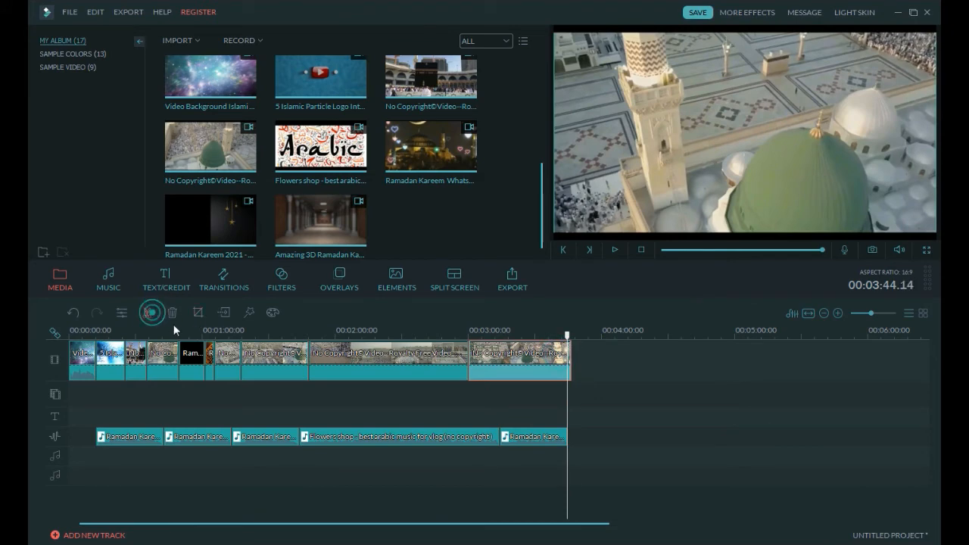
pyautogui.rightClick(568, 361)
pyautogui.click(582, 353)
# Preview the ButterFlyWaveScrawler transition and add transitions at every join between the clips on the video track
pyautogui.moveTo(568, 355); pyautogui.dragTo(82, 366)
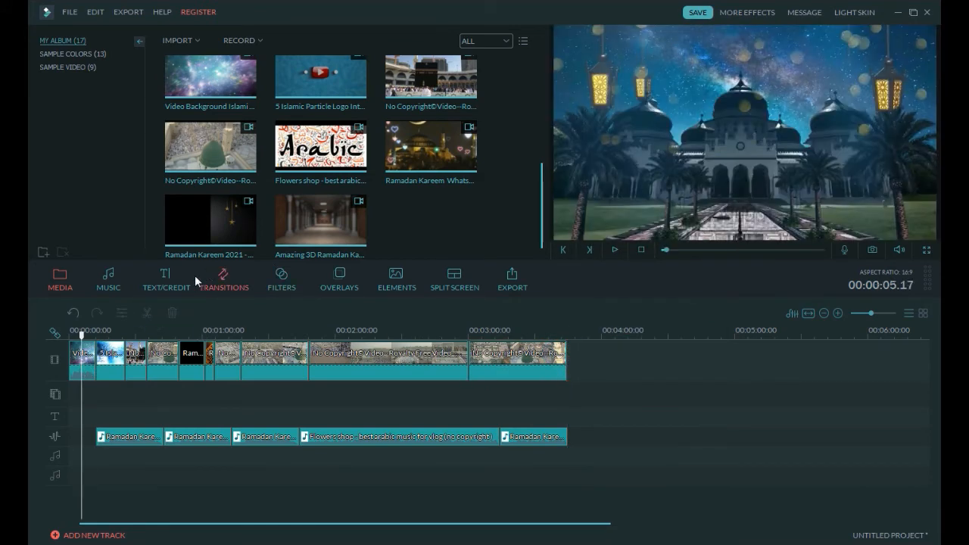
pyautogui.click(175, 281)
pyautogui.click(235, 280)
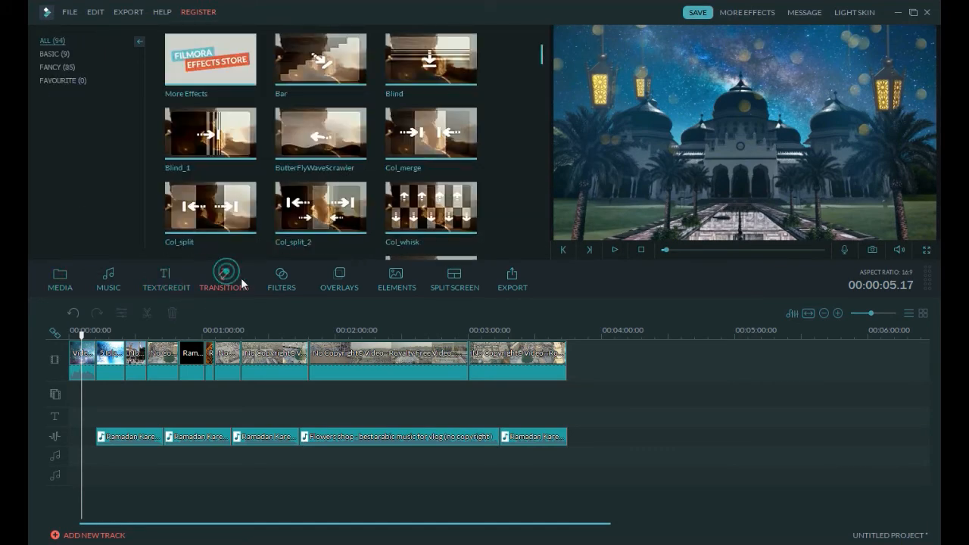
pyautogui.click(356, 150)
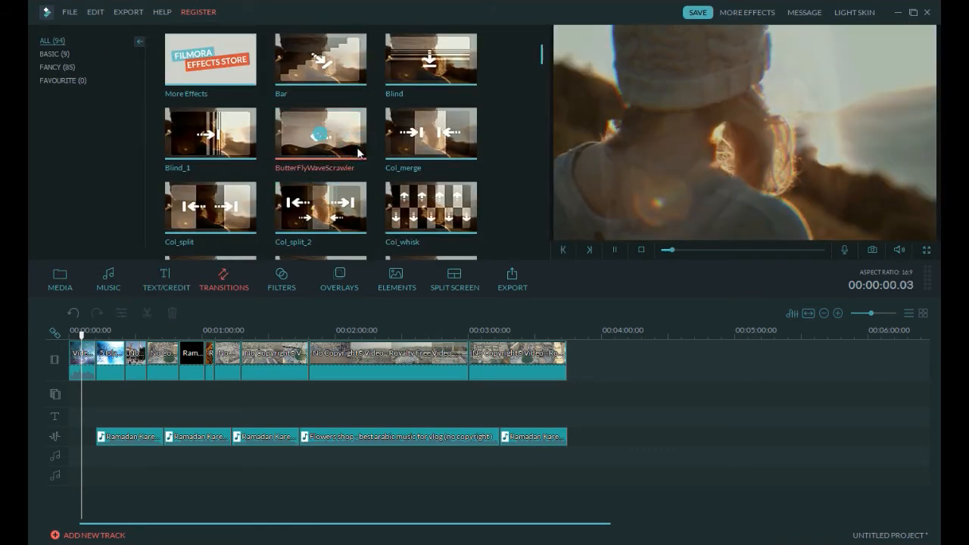
pyautogui.moveTo(360, 153); pyautogui.dragTo(454, 355)
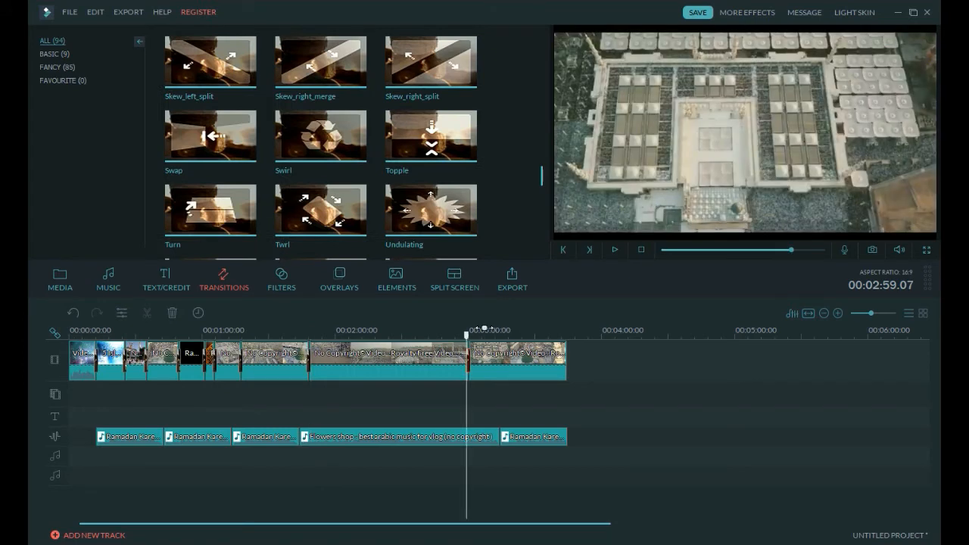
pyautogui.moveTo(466, 336); pyautogui.dragTo(129, 383)
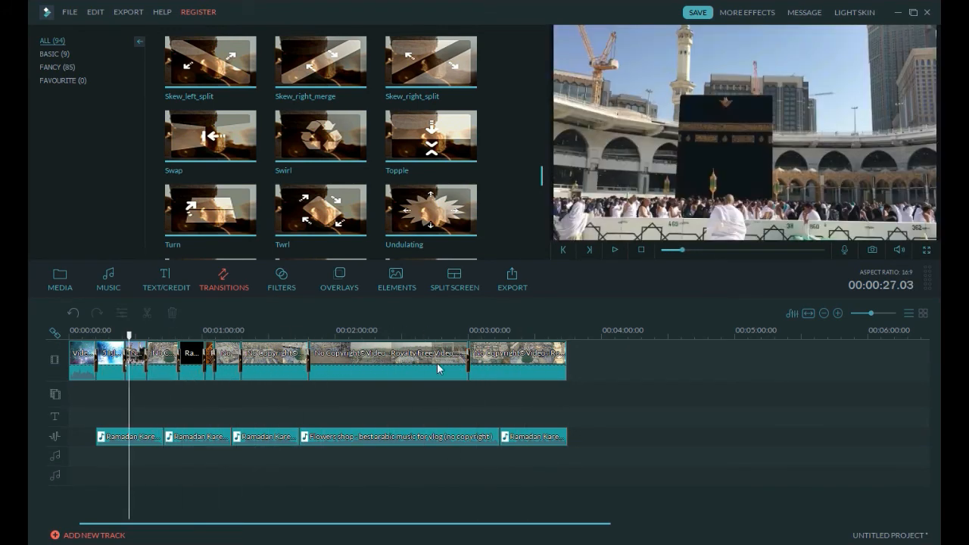
pyautogui.click(68, 285)
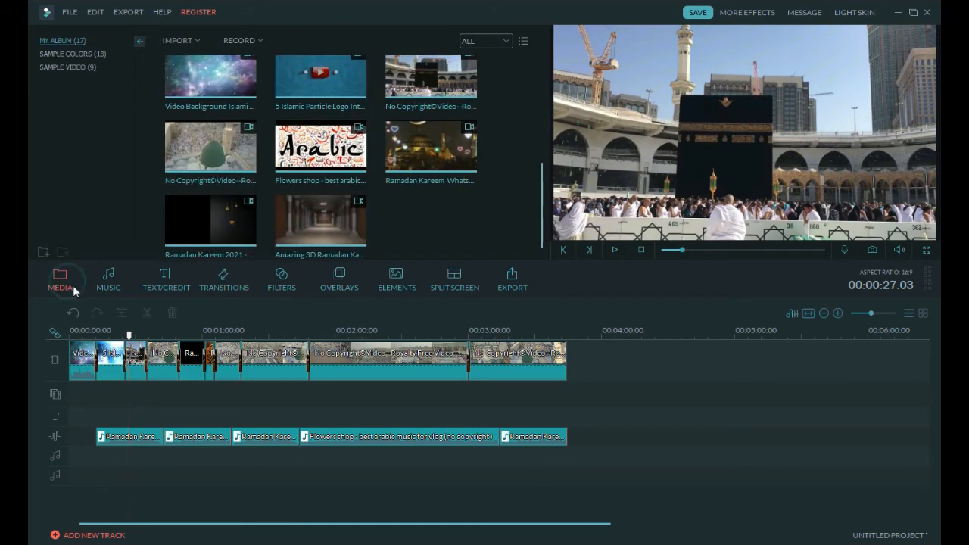
pyautogui.scroll(5, 536, 214)
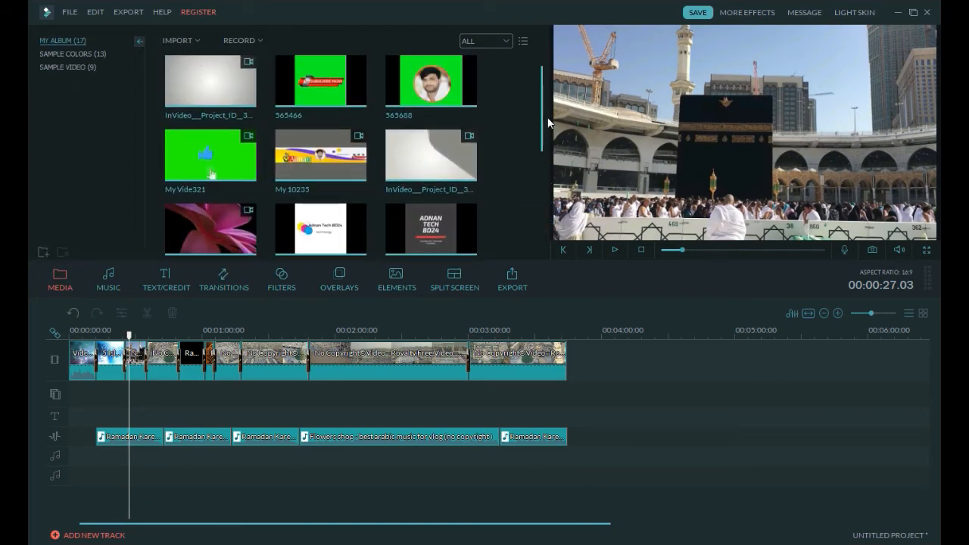
pyautogui.scroll(-5, 548, 201)
pyautogui.scroll(-1, 548, 219)
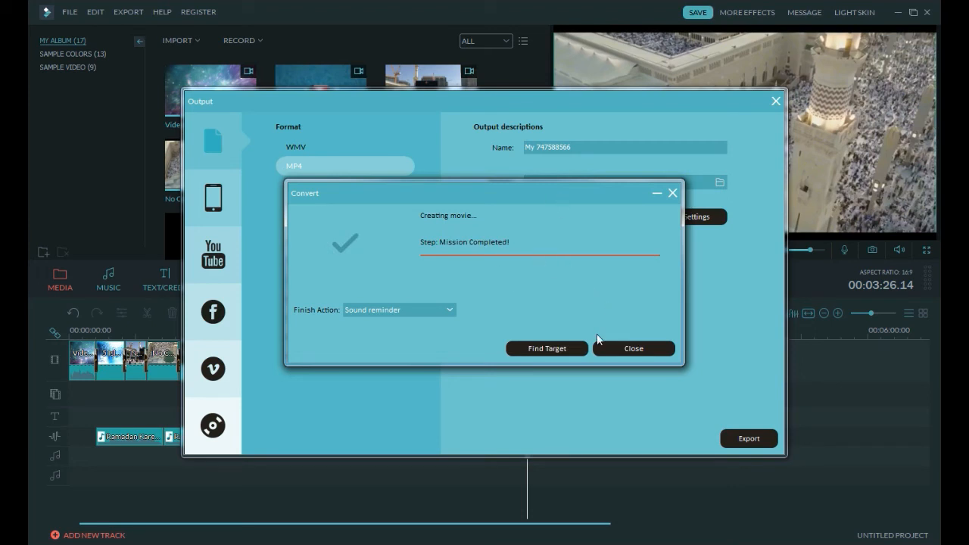
# Close the finished MP4 export and its output settings, and refresh the desktop to check the exported video file
pyautogui.click(634, 348)
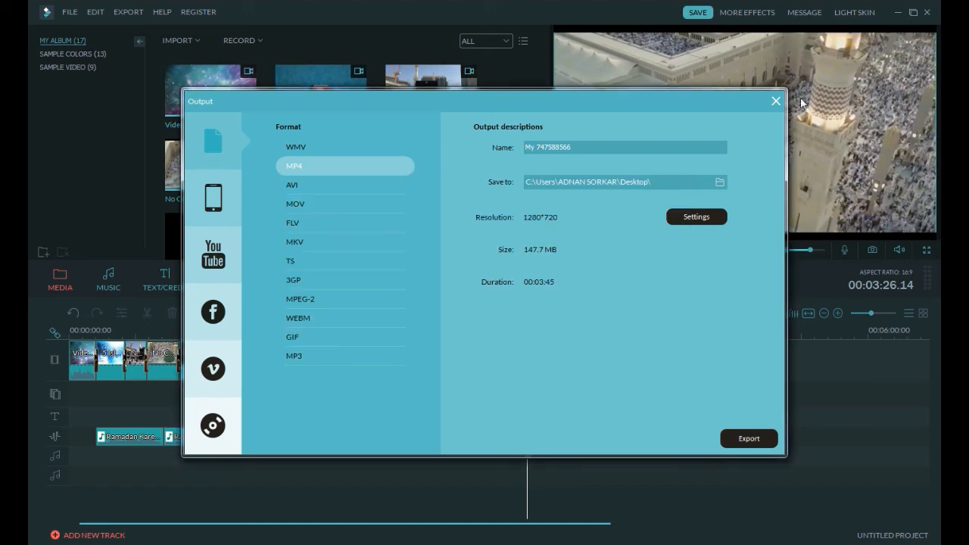
pyautogui.click(775, 101)
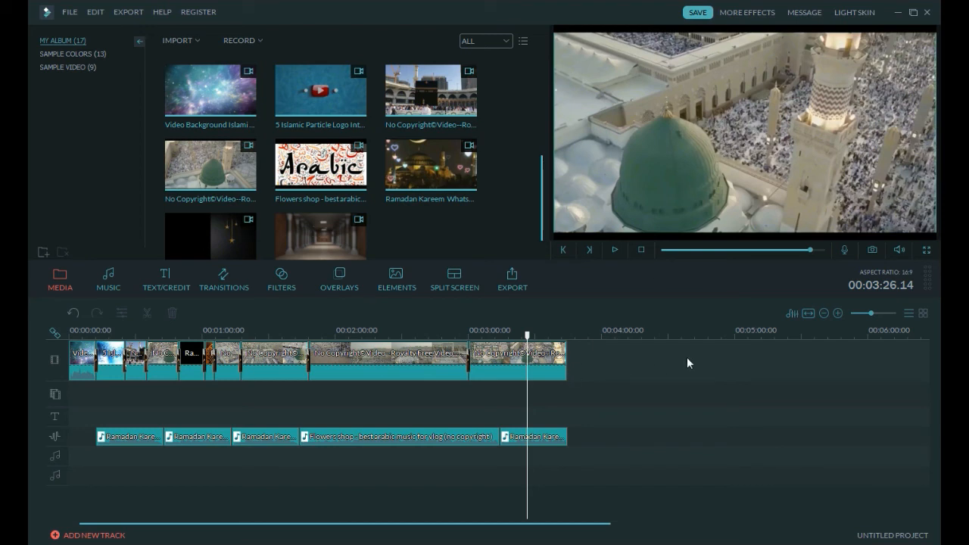
pyautogui.click(896, 12)
pyautogui.rightClick(305, 183)
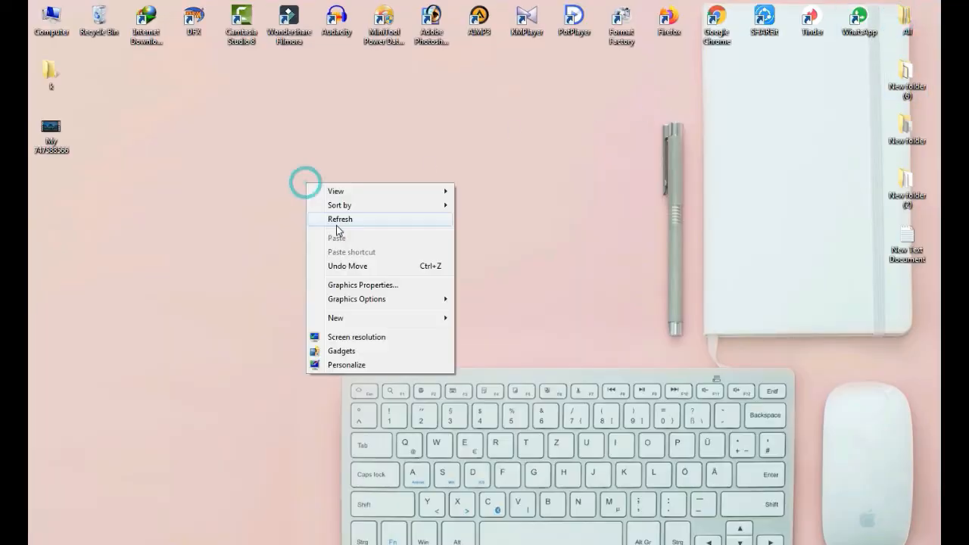
pyautogui.click(338, 221)
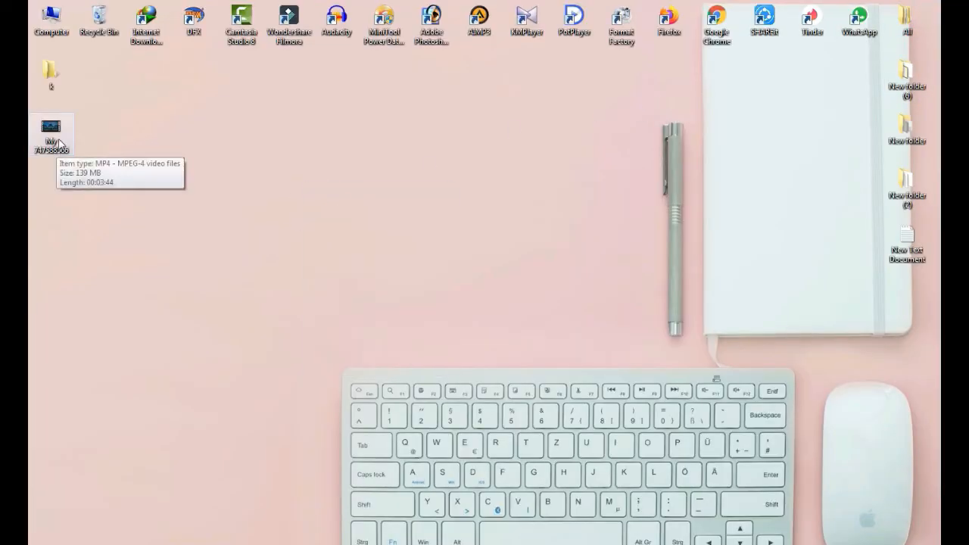